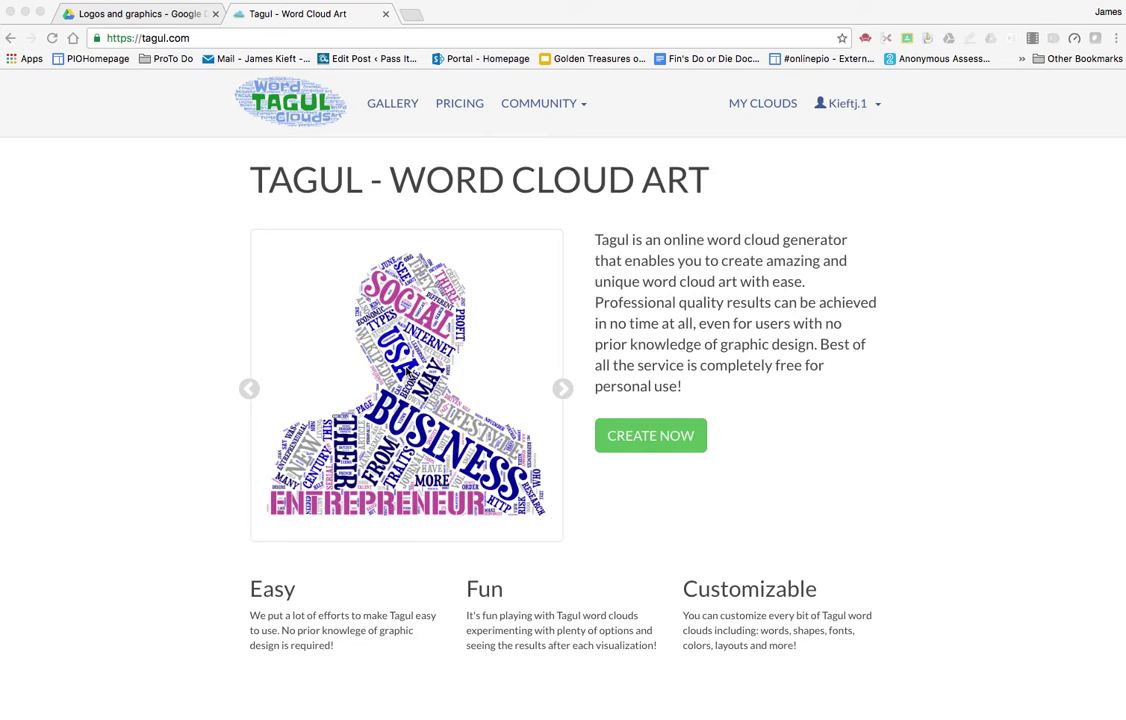
# Create a new blank word cloud, Word Cloud 3, from My Word Cloud Art
pyautogui.click(646, 435)
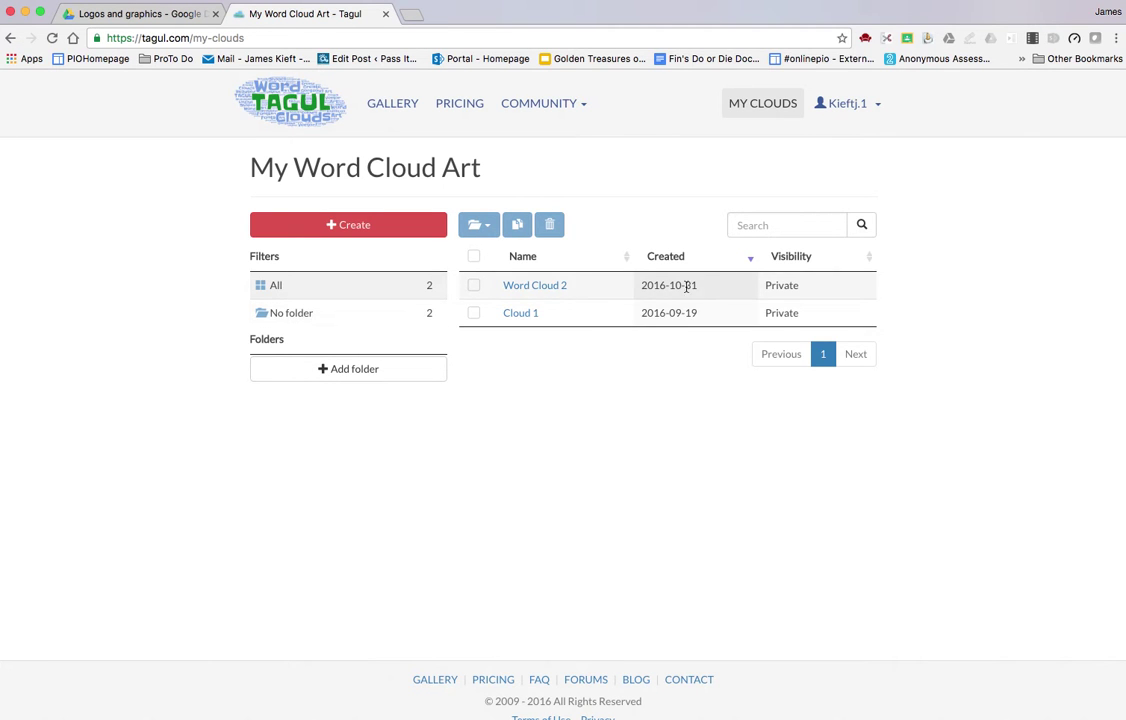
pyautogui.click(346, 230)
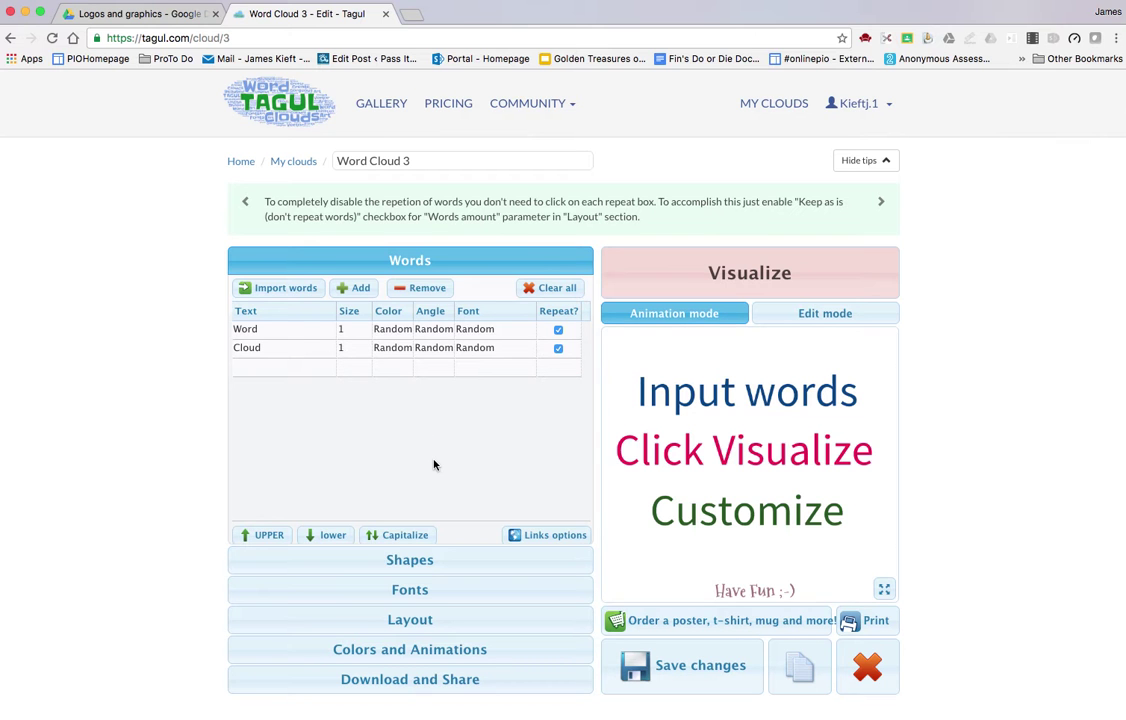
# Import the pasted teaching-and-technology passage as Text into the cloud's word list
pyautogui.click(284, 290)
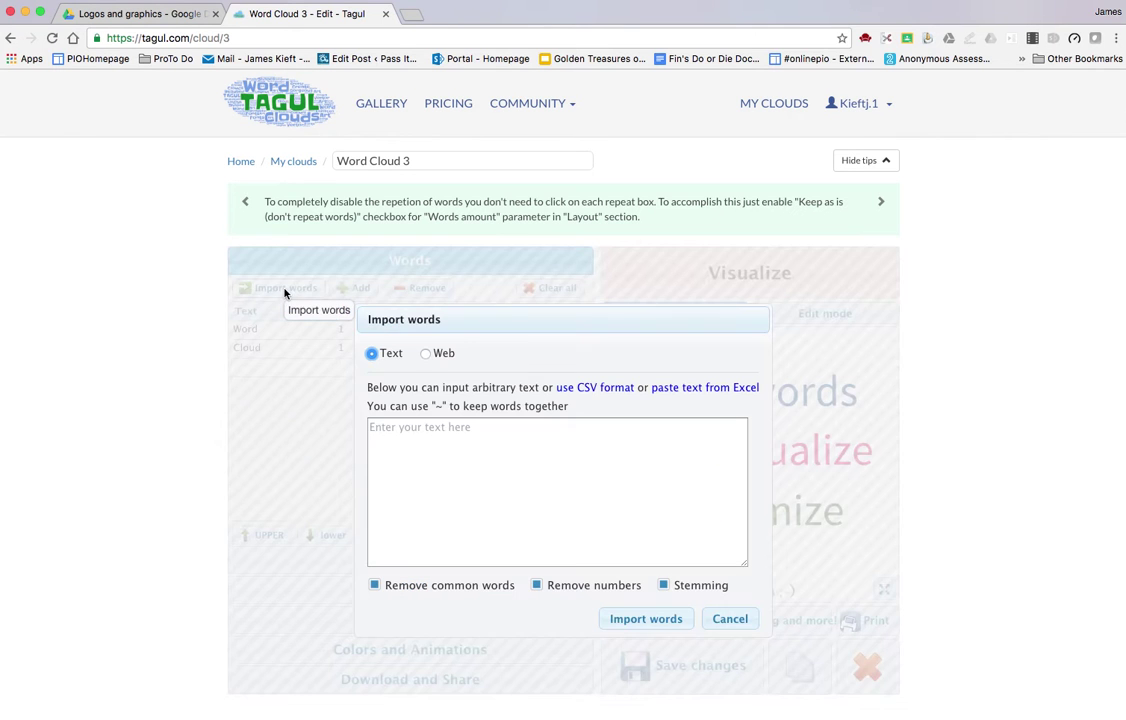
pyautogui.click(426, 354)
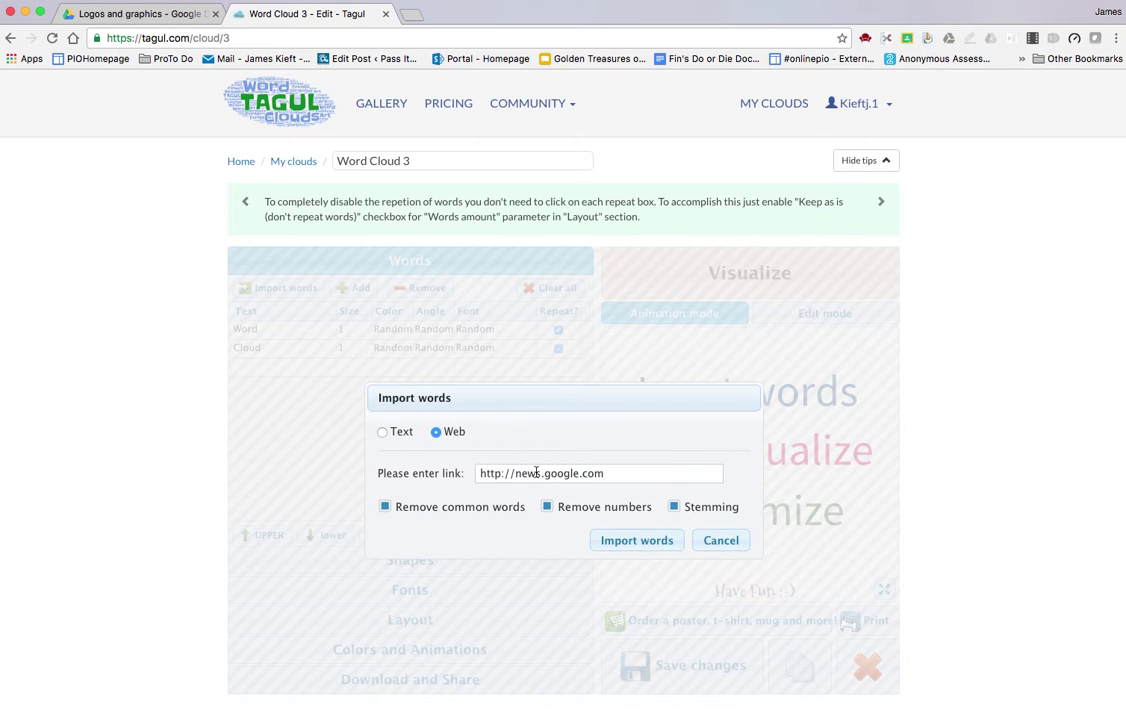
pyautogui.click(382, 431)
pyautogui.click(382, 431)
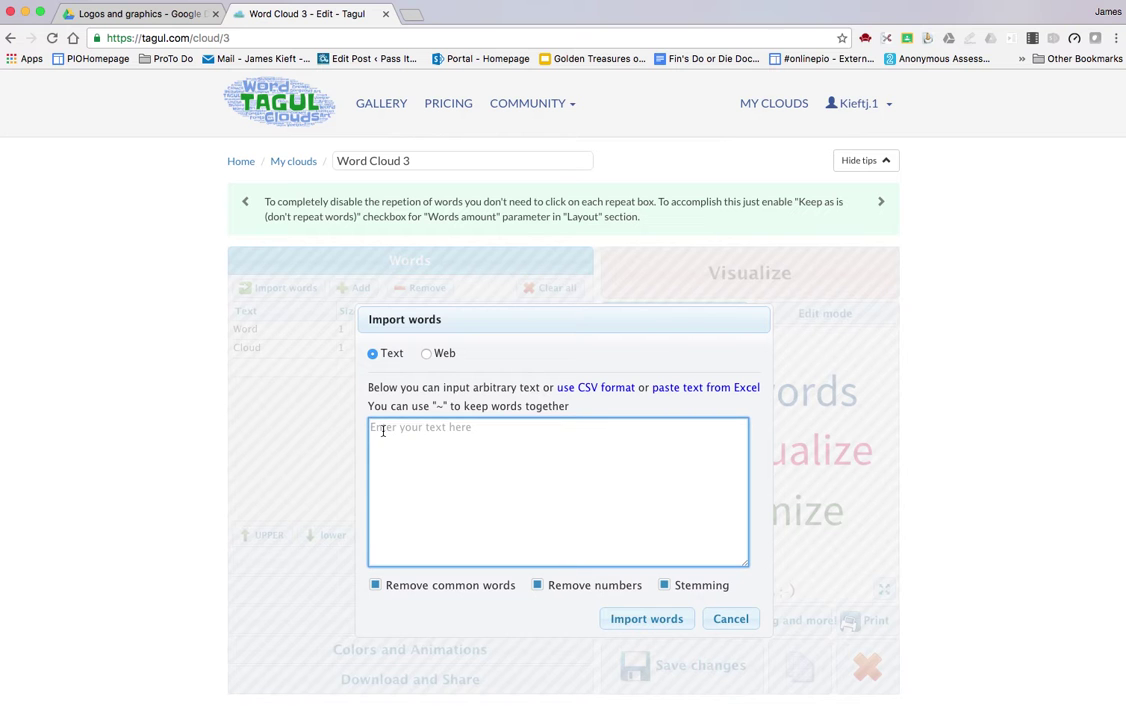
pyautogui.press('super+v')
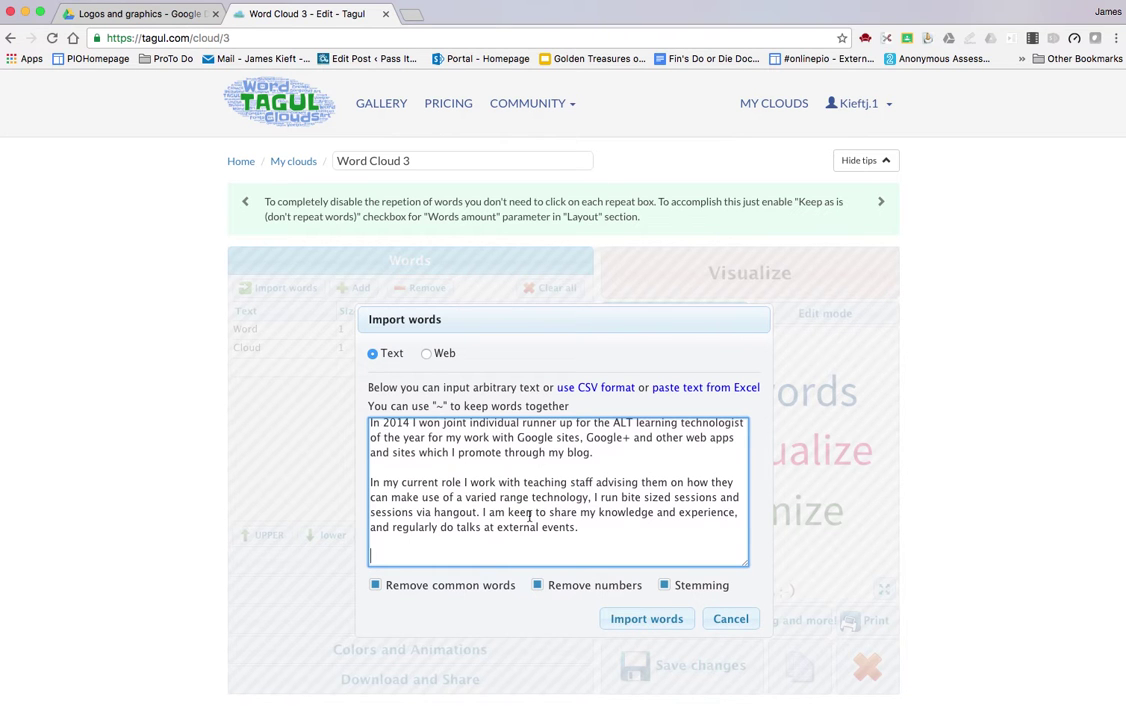
pyautogui.click(660, 622)
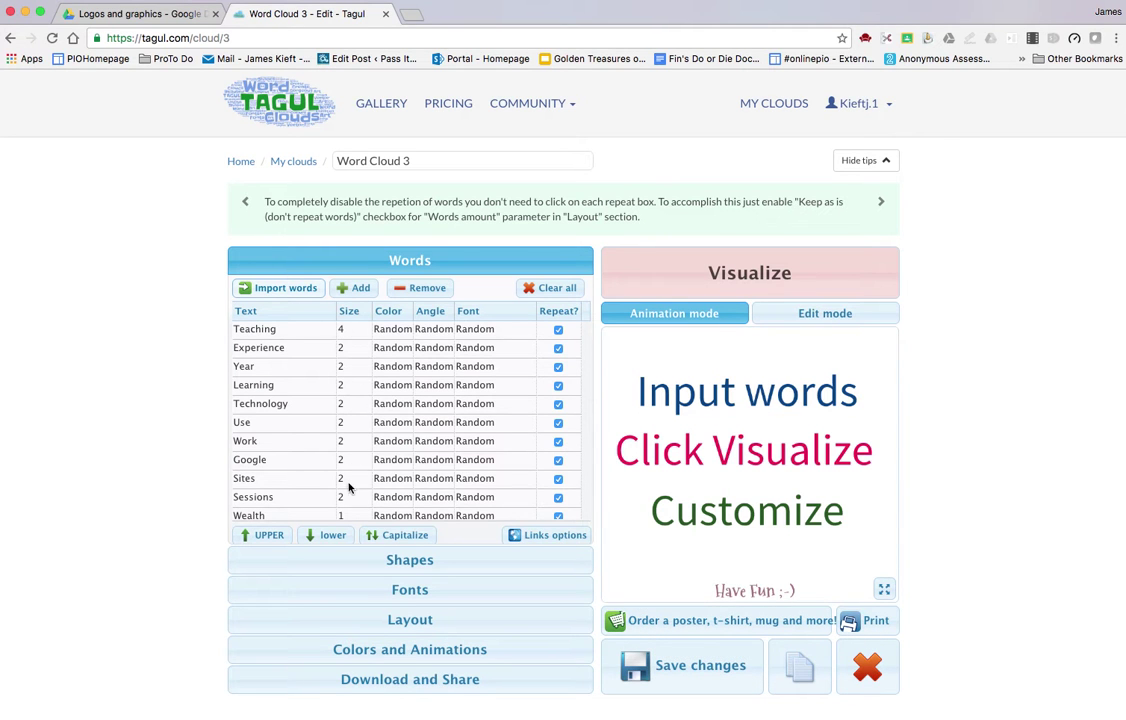
# Change Year's size to 4 and Teaching's size to 6 in the Words table
pyautogui.click(344, 329)
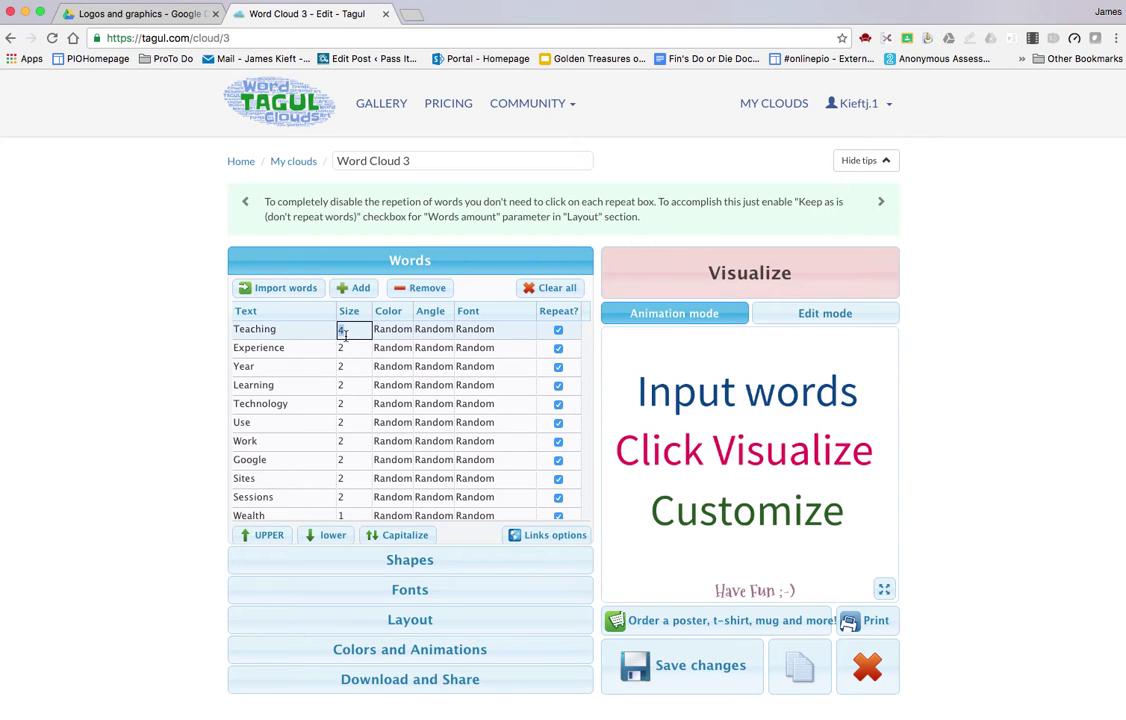
pyautogui.click(349, 382)
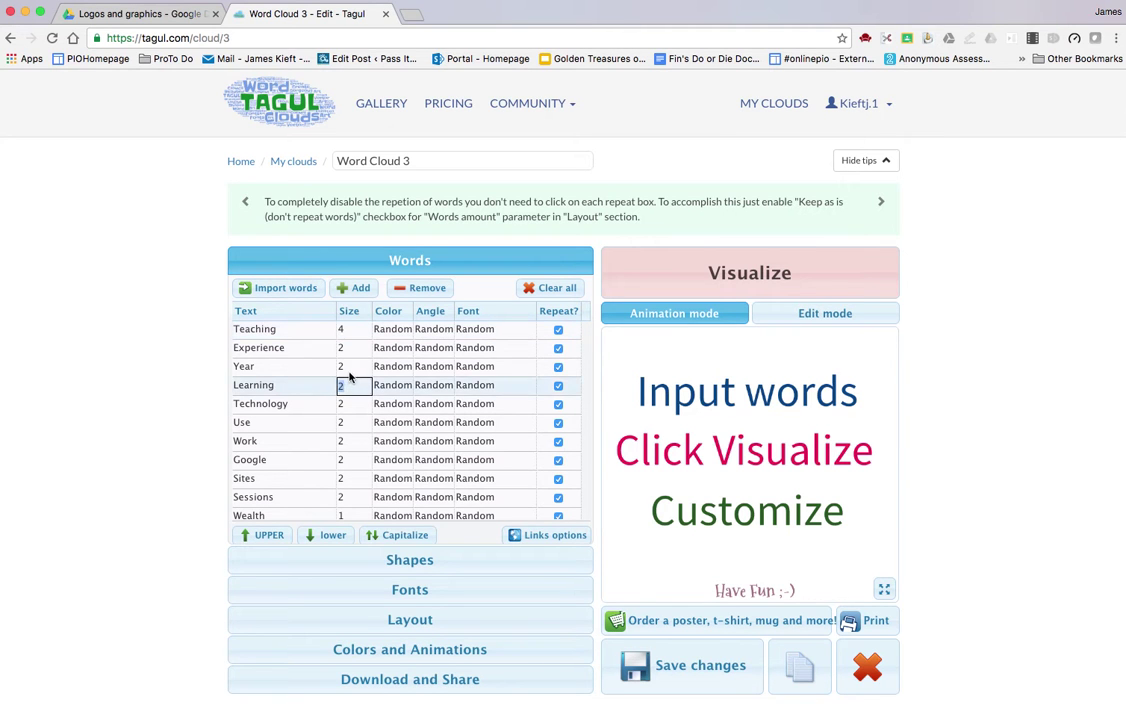
pyautogui.click(344, 366)
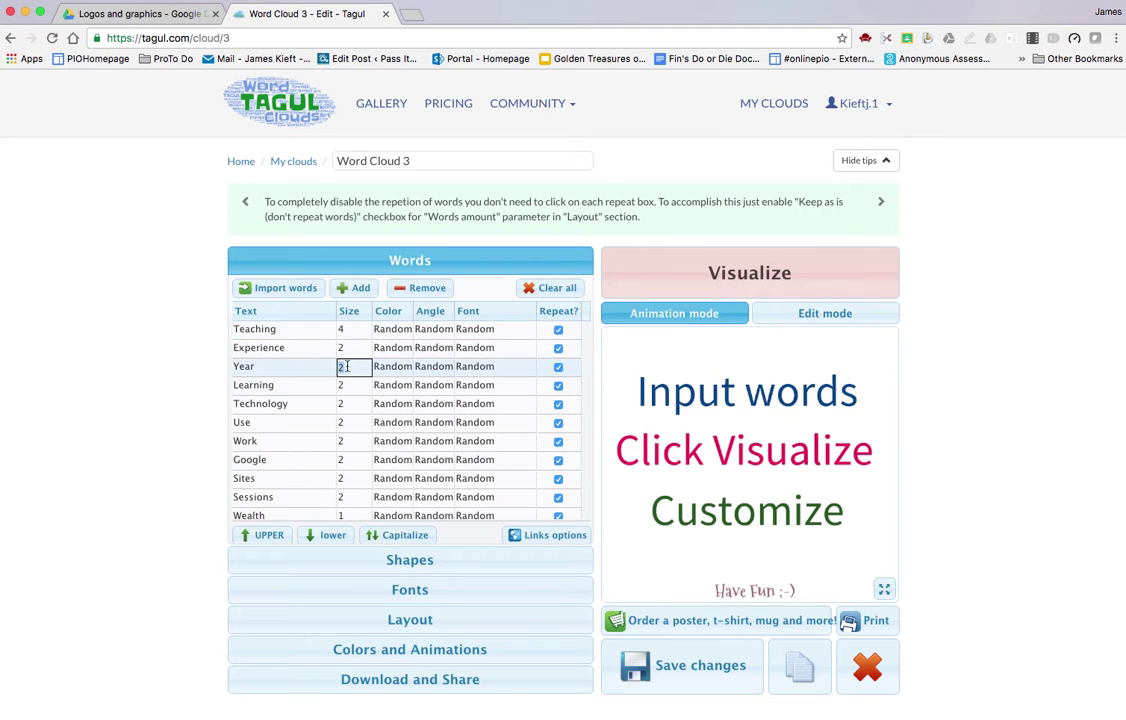
pyautogui.write('4')
pyautogui.press('Return')
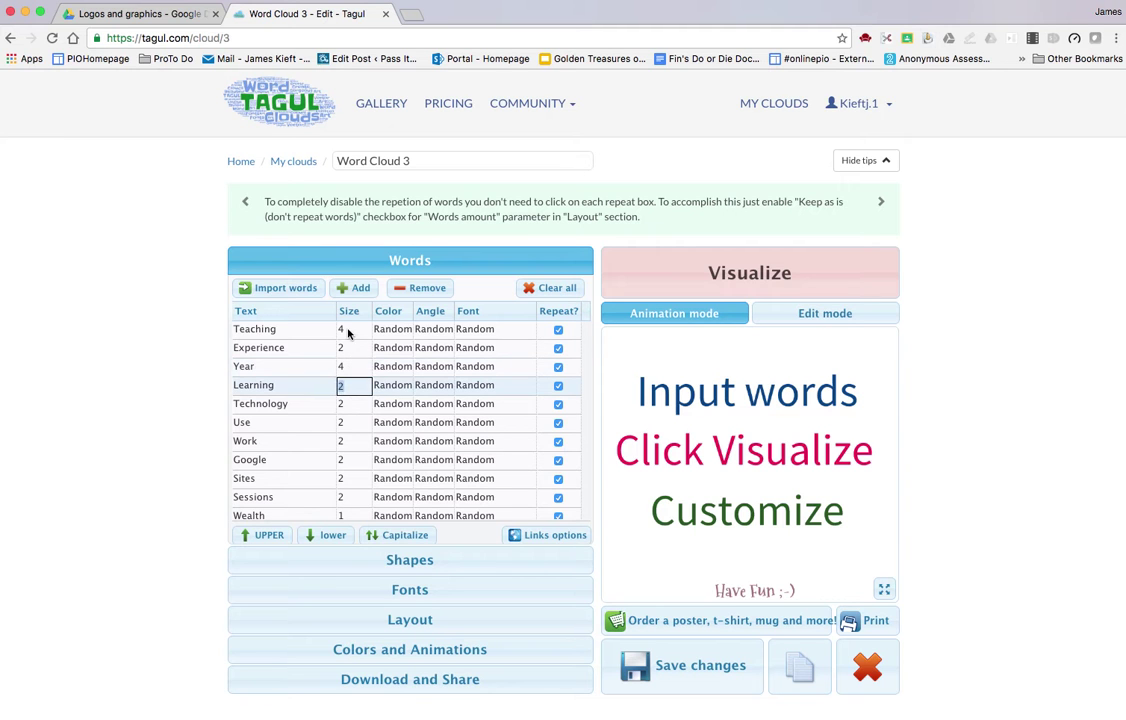
pyautogui.click(343, 329)
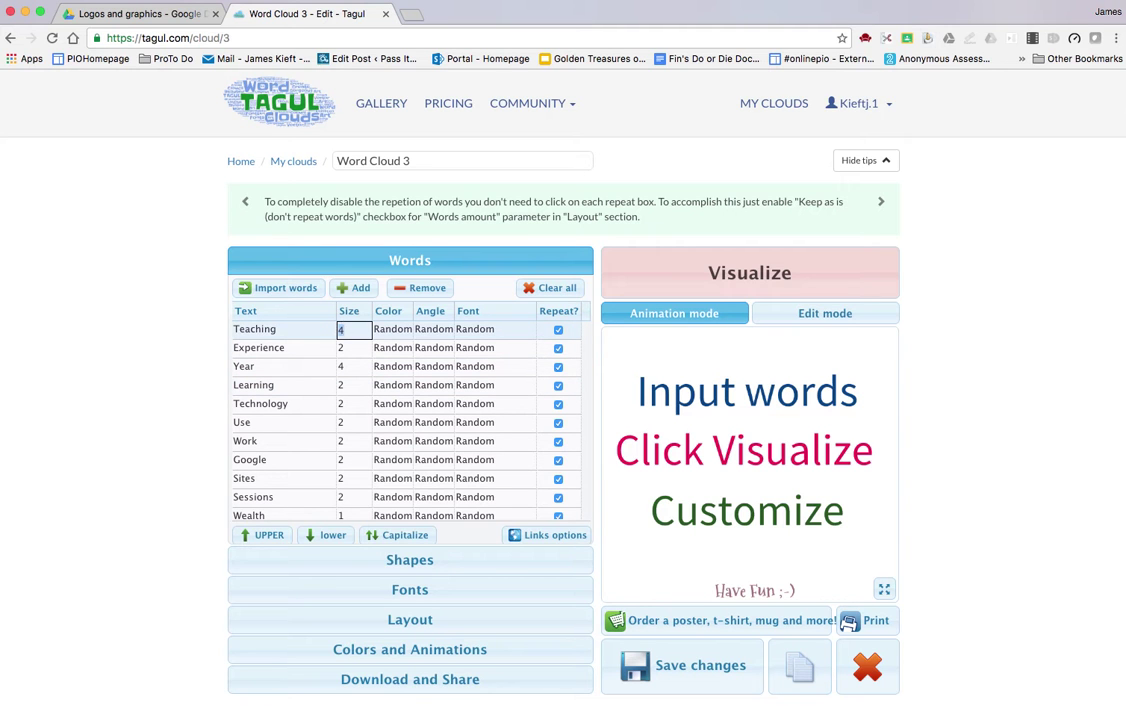
pyautogui.click(349, 386)
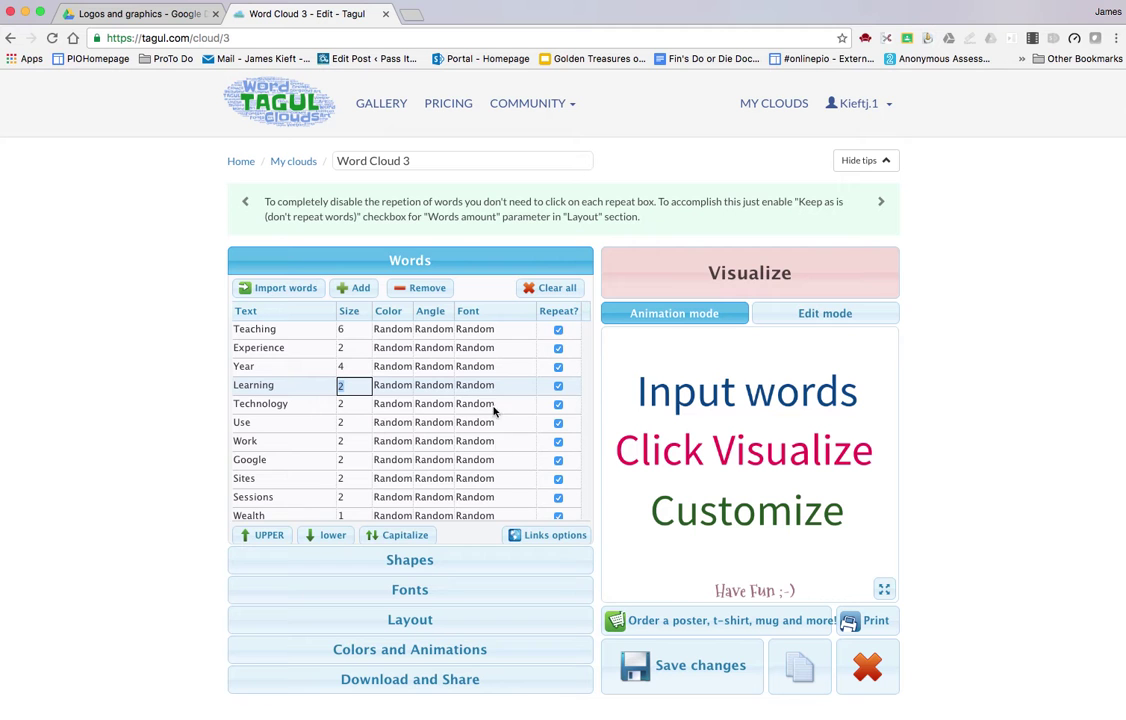
# Choose the dancing-figure silhouette from the People category as the cloud shape
pyautogui.click(446, 562)
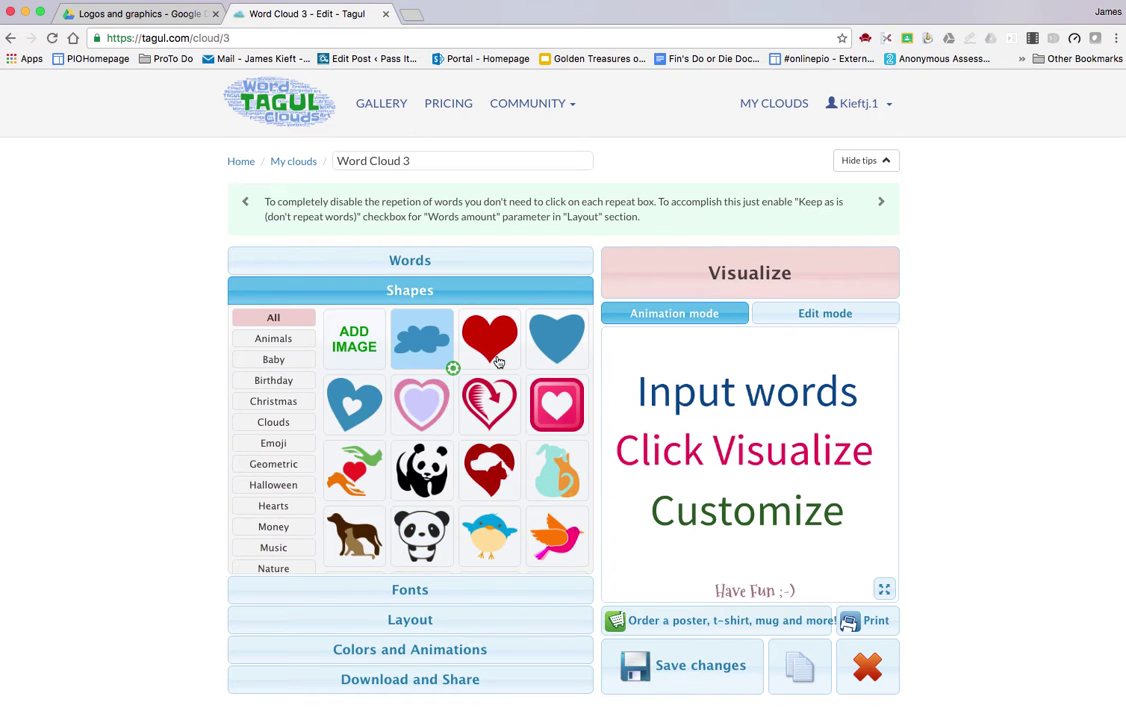
pyautogui.scroll(-3, 490, 415)
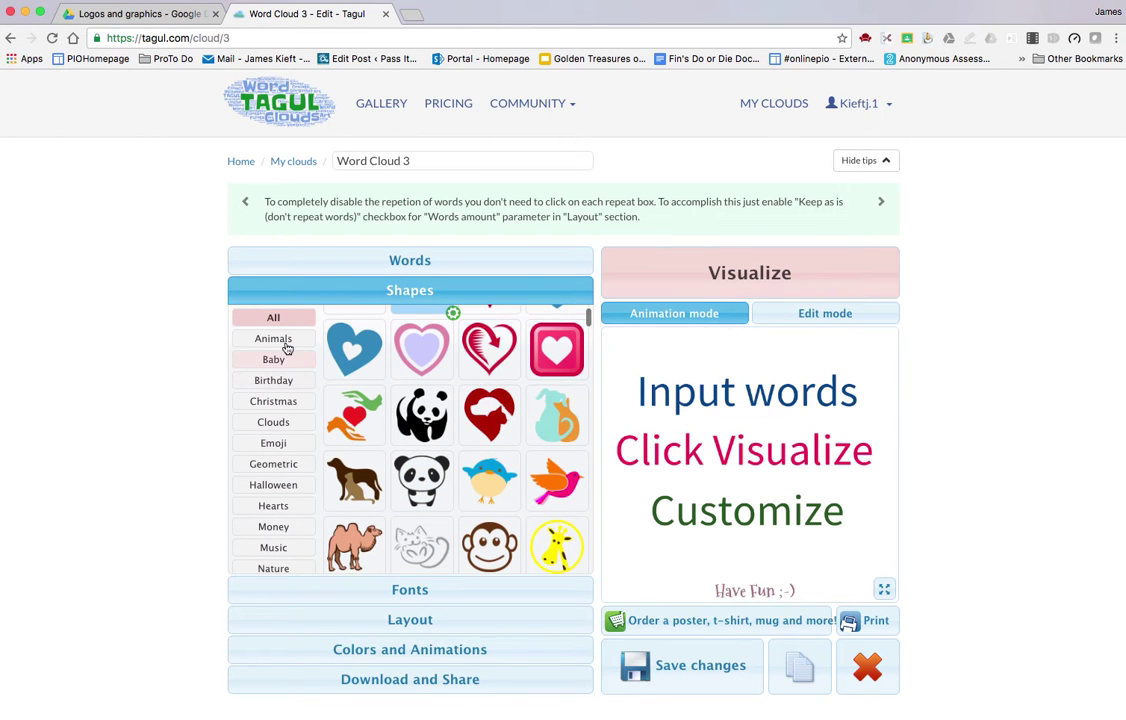
pyautogui.scroll(-2, 289, 395)
pyautogui.scroll(-3, 276, 430)
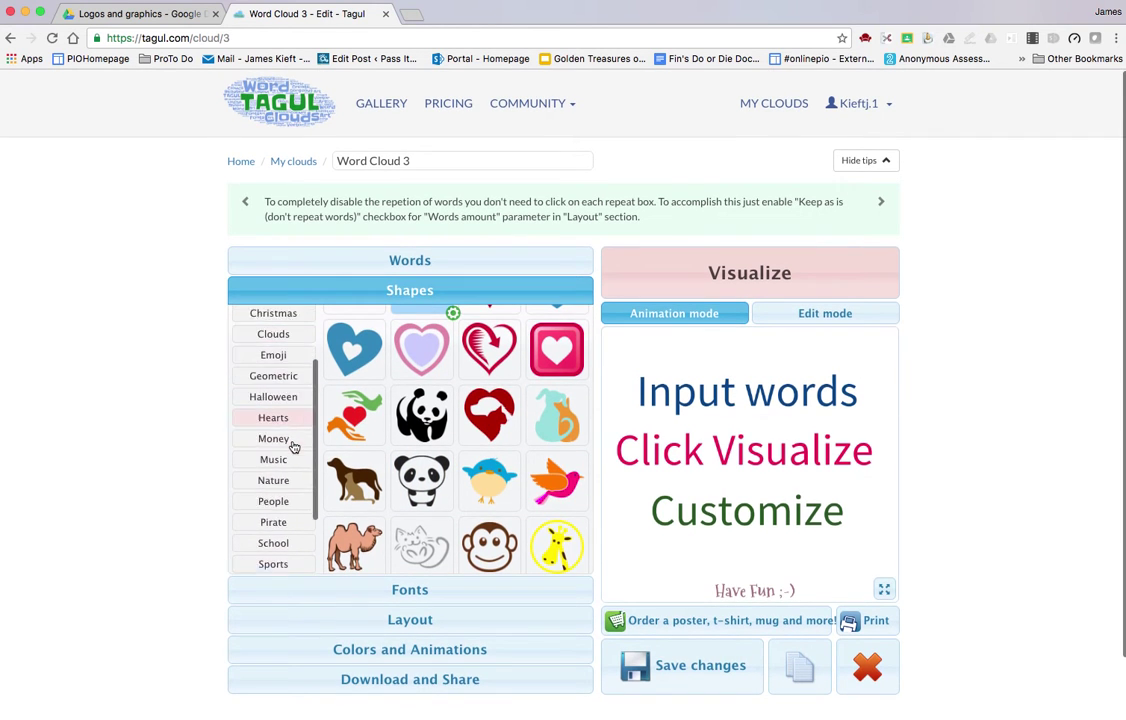
pyautogui.click(289, 453)
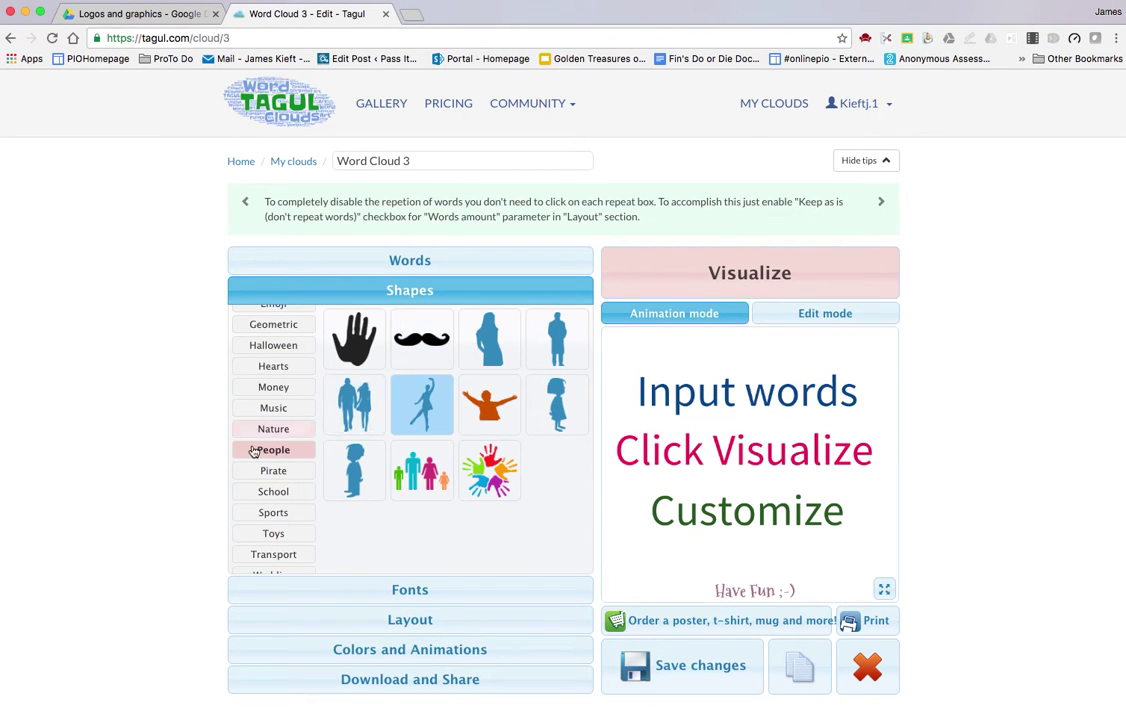
pyautogui.click(418, 591)
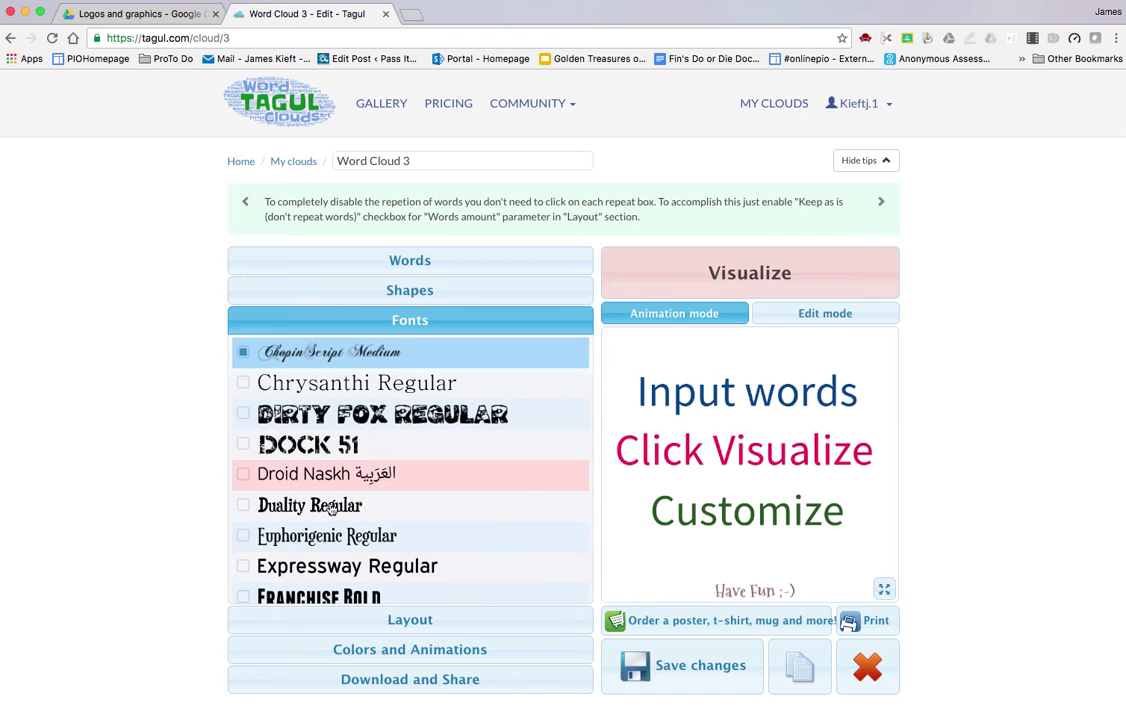
# Tick BPreplay Regular at the top of the font list as the cloud font
pyautogui.scroll(-1, 333, 509)
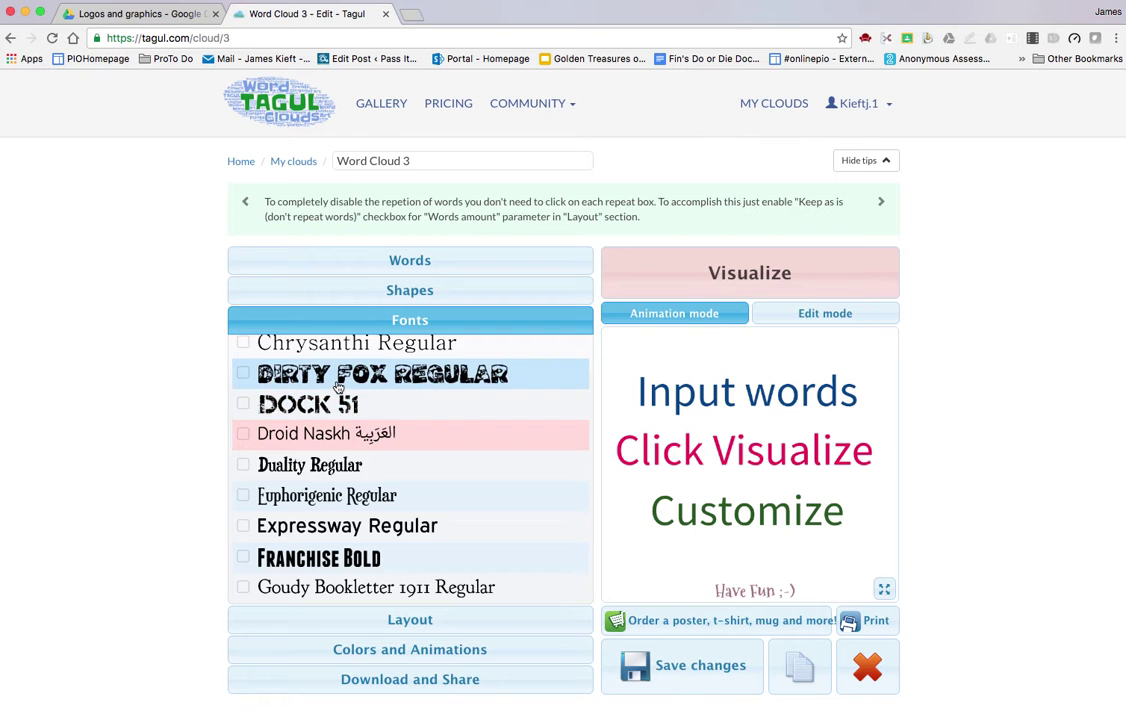
pyautogui.scroll(4, 338, 390)
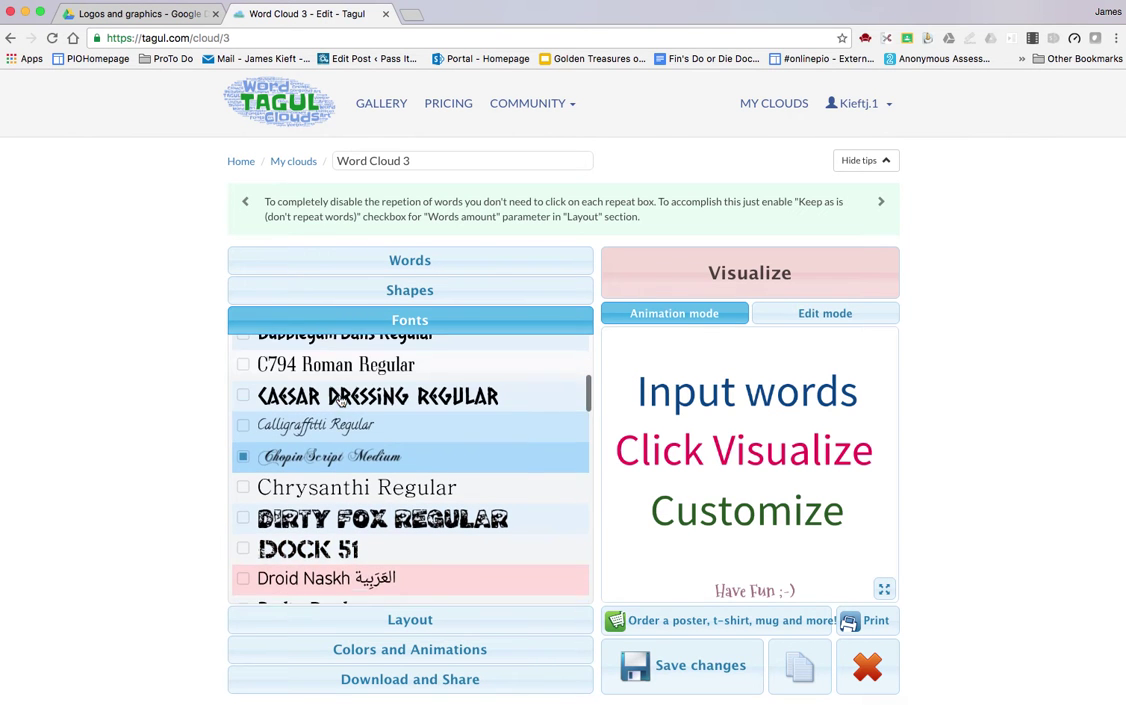
pyautogui.scroll(5, 340, 398)
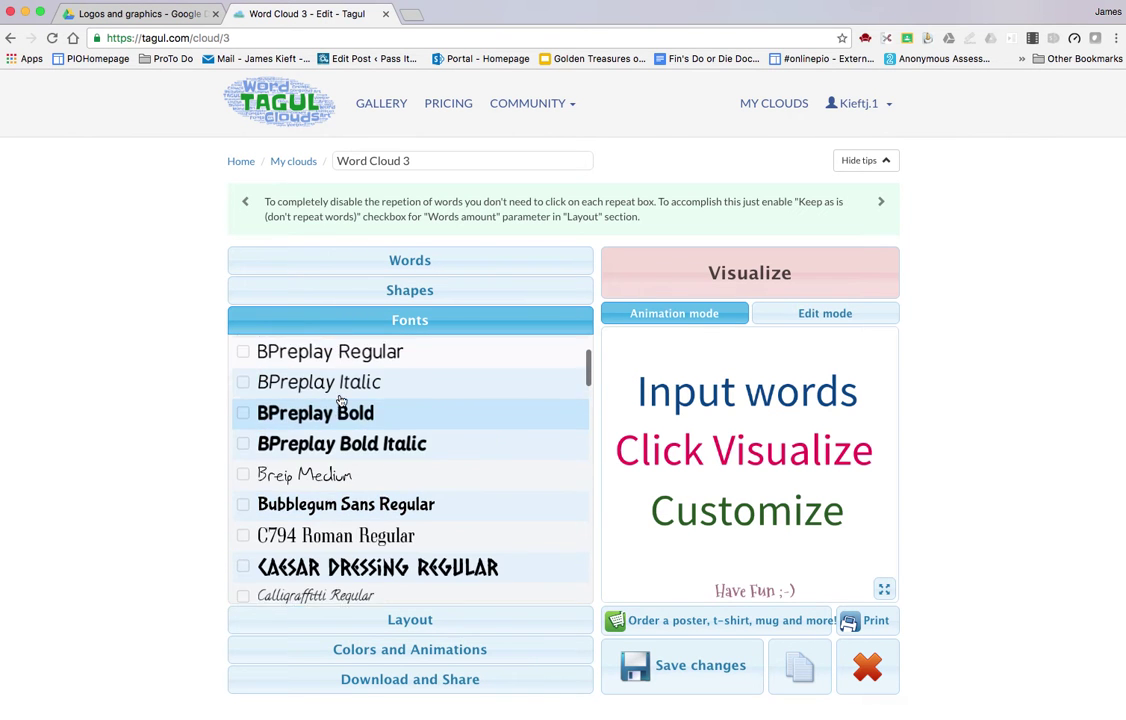
pyautogui.scroll(3, 340, 400)
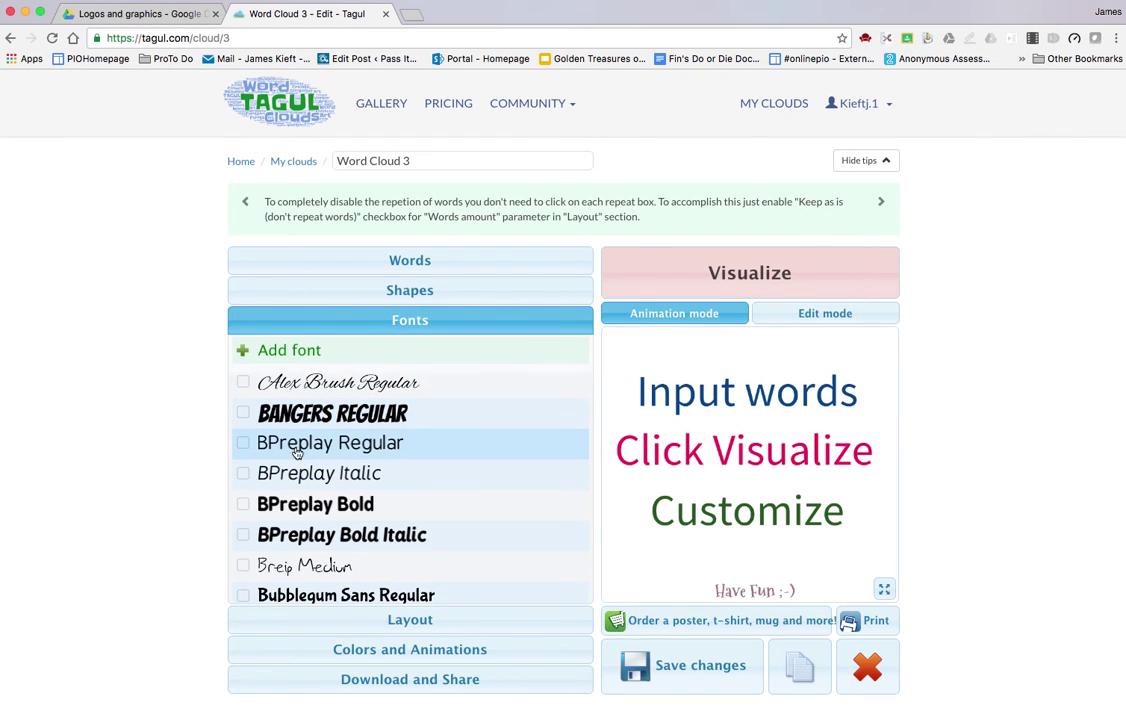
pyautogui.click(324, 453)
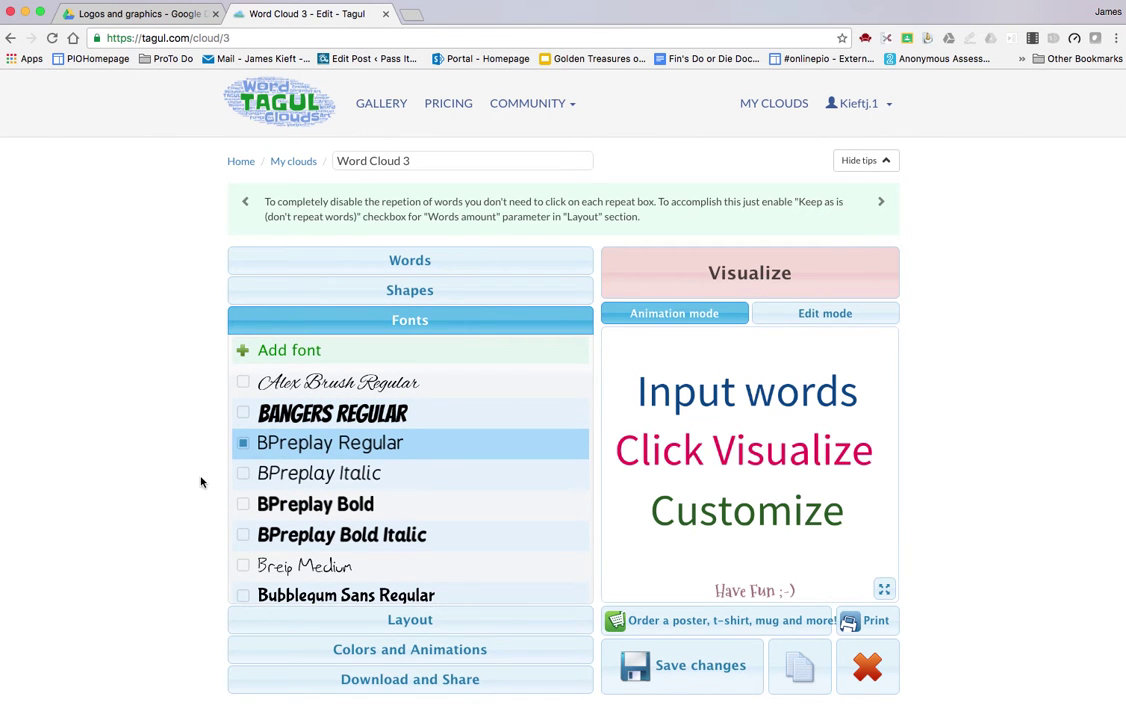
pyautogui.click(417, 622)
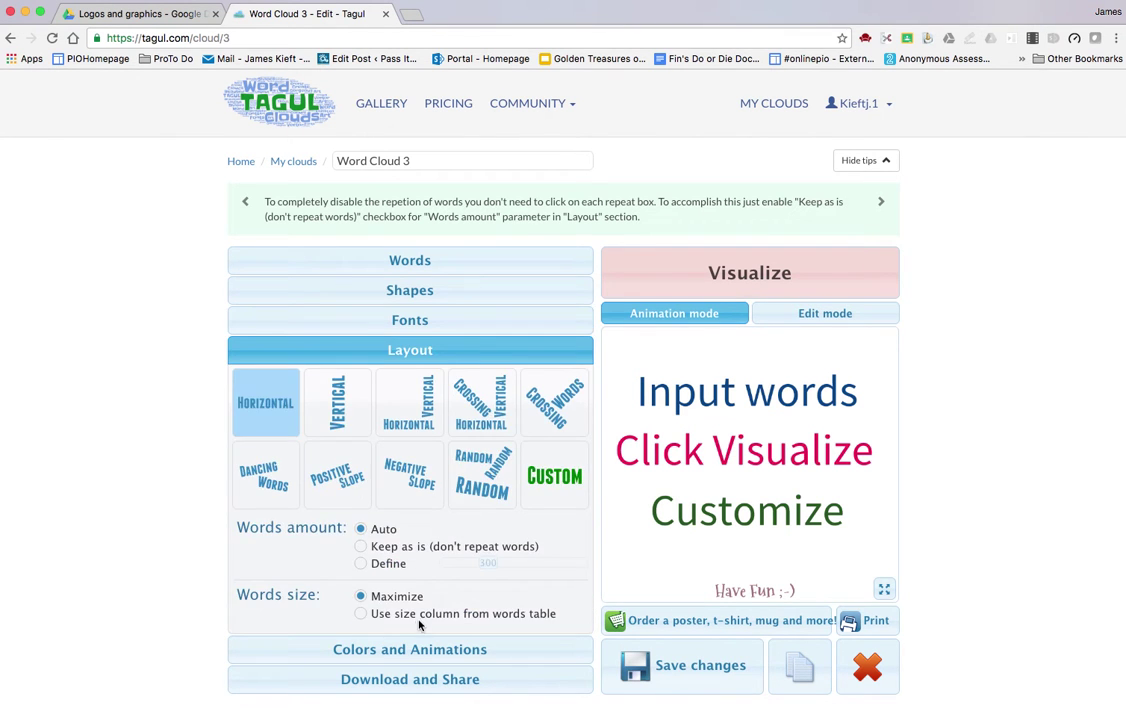
# Switch the word layout from Vertical to Crossing Vertical/Horizontal
pyautogui.click(338, 420)
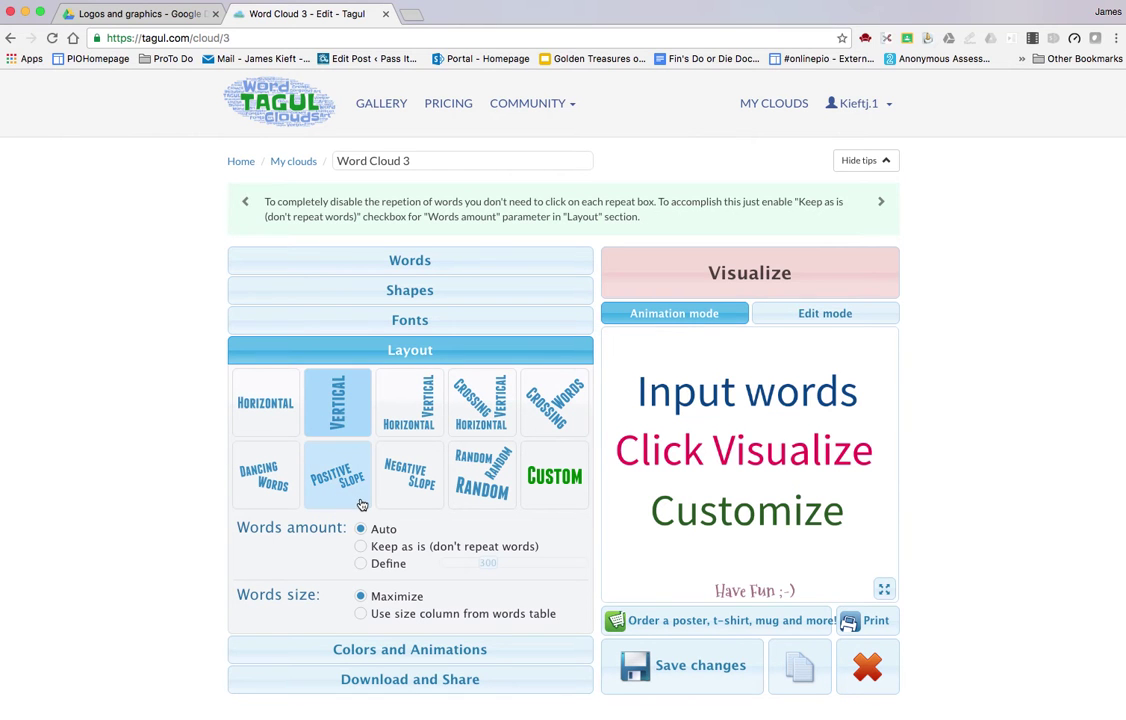
pyautogui.click(482, 402)
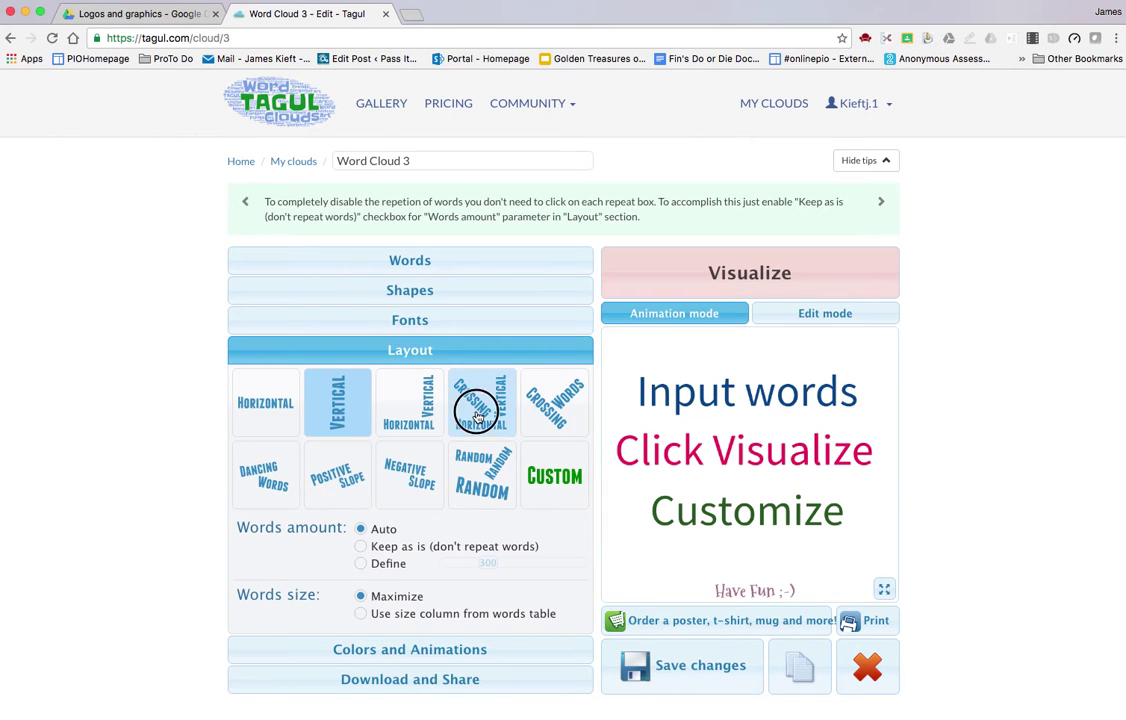
pyautogui.scroll(-2, 388, 488)
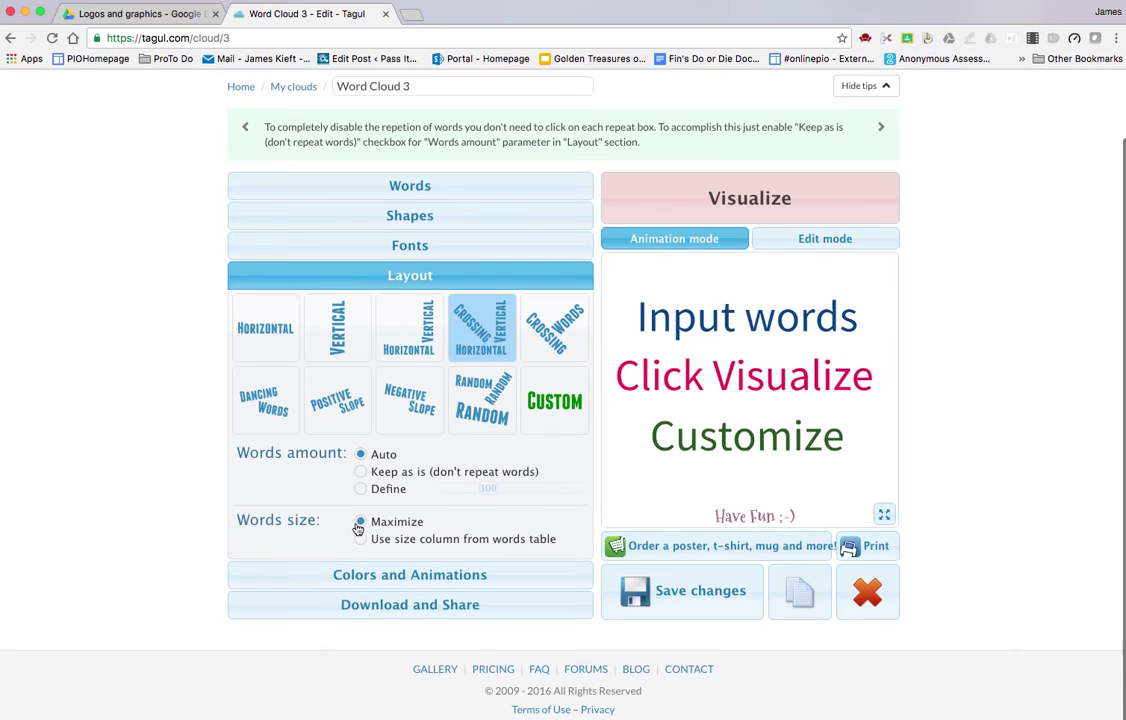
pyautogui.click(420, 576)
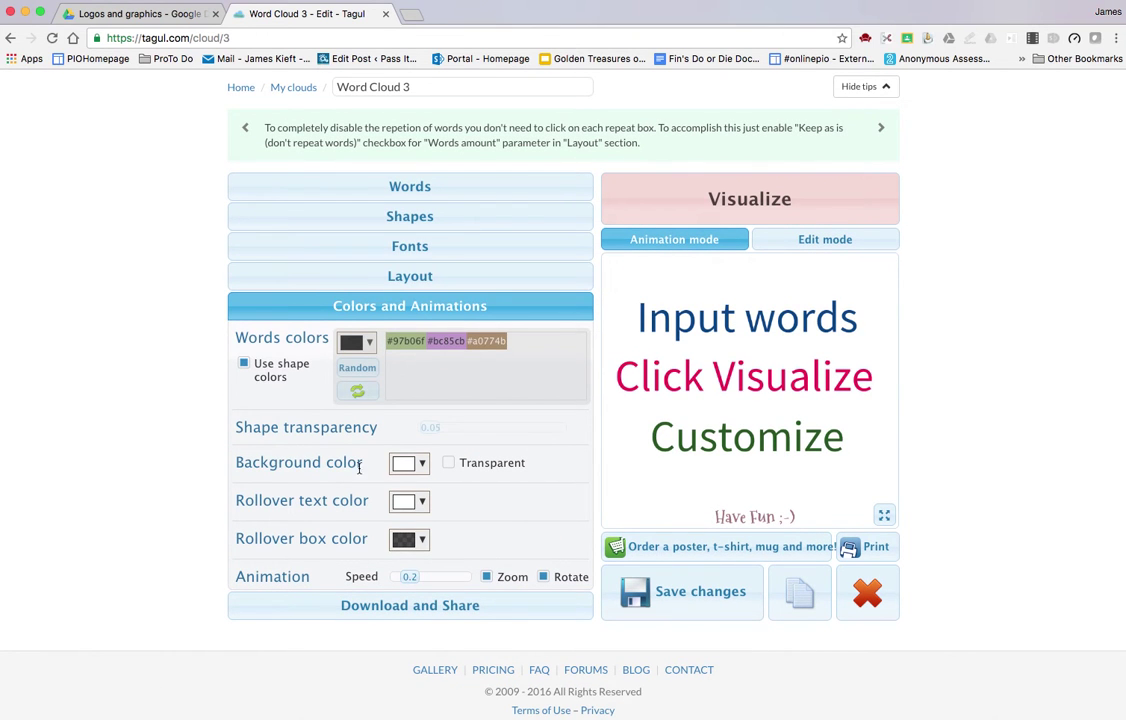
# Clear the trial crimson background colour and tick Transparent for the cloud background
pyautogui.click(408, 464)
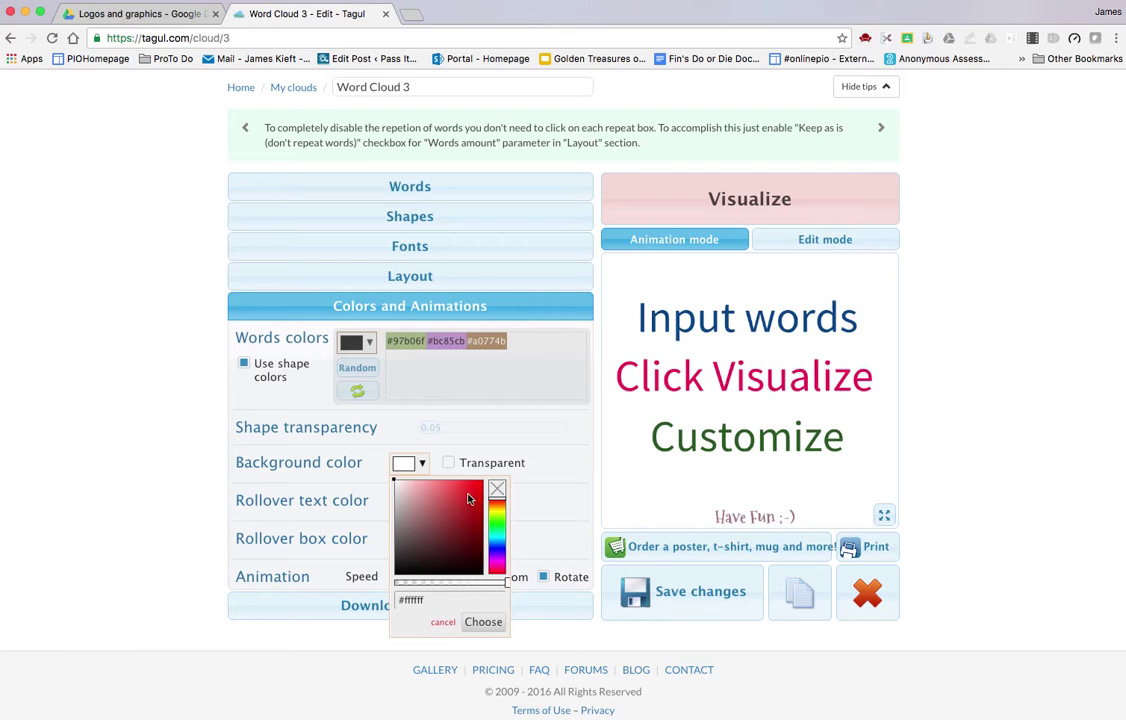
pyautogui.moveTo(461, 511); pyautogui.dragTo(472, 440)
pyautogui.click(472, 440)
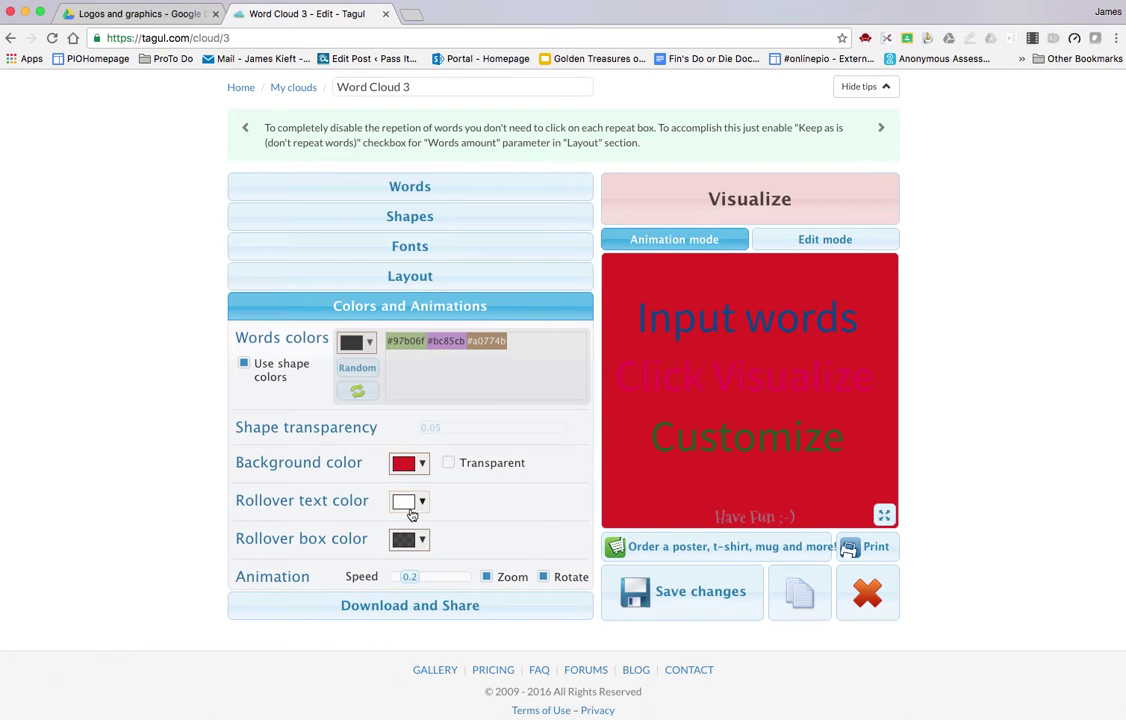
pyautogui.click(405, 502)
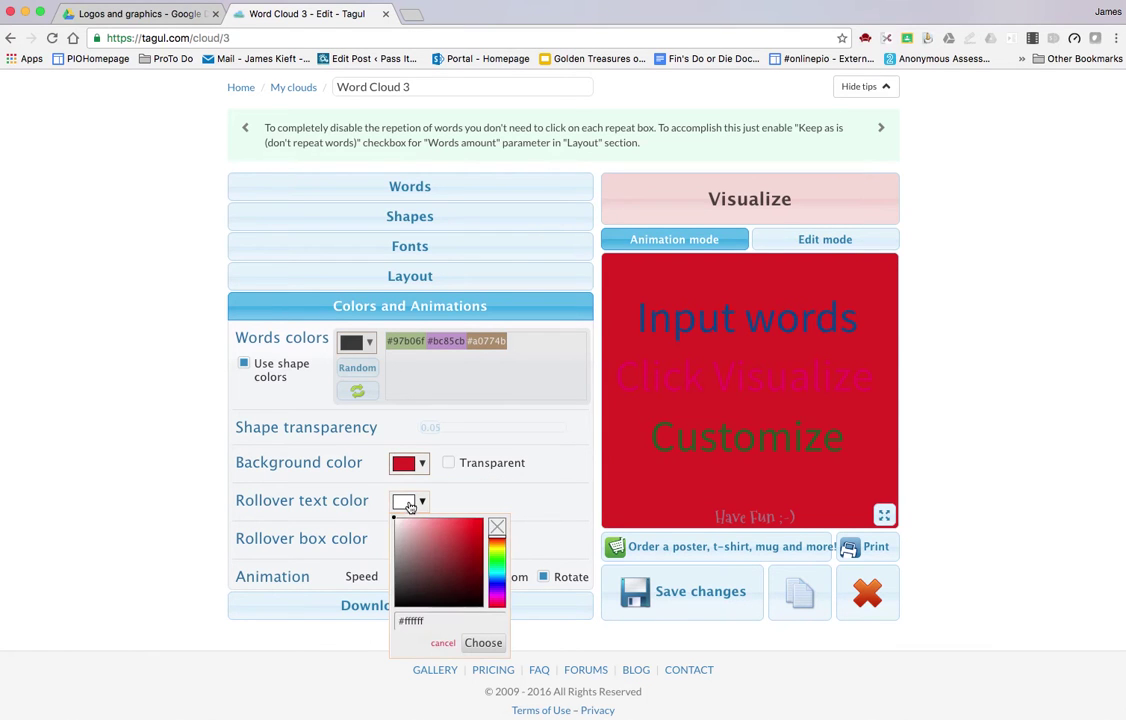
pyautogui.click(498, 558)
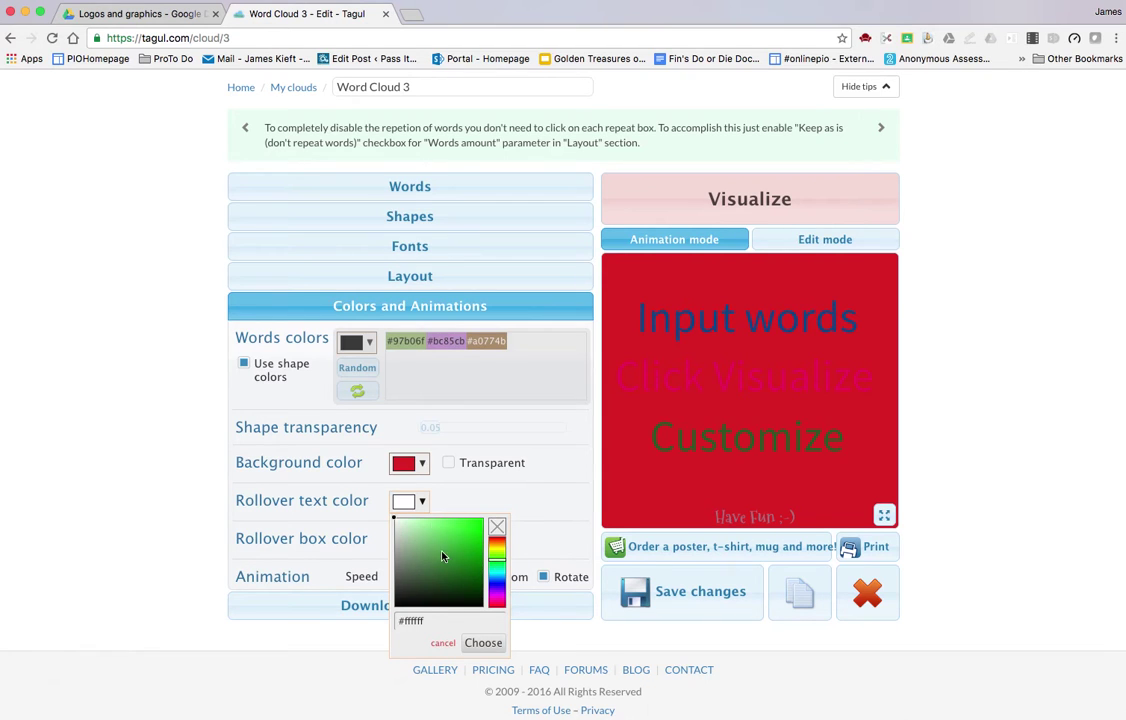
pyautogui.click(420, 465)
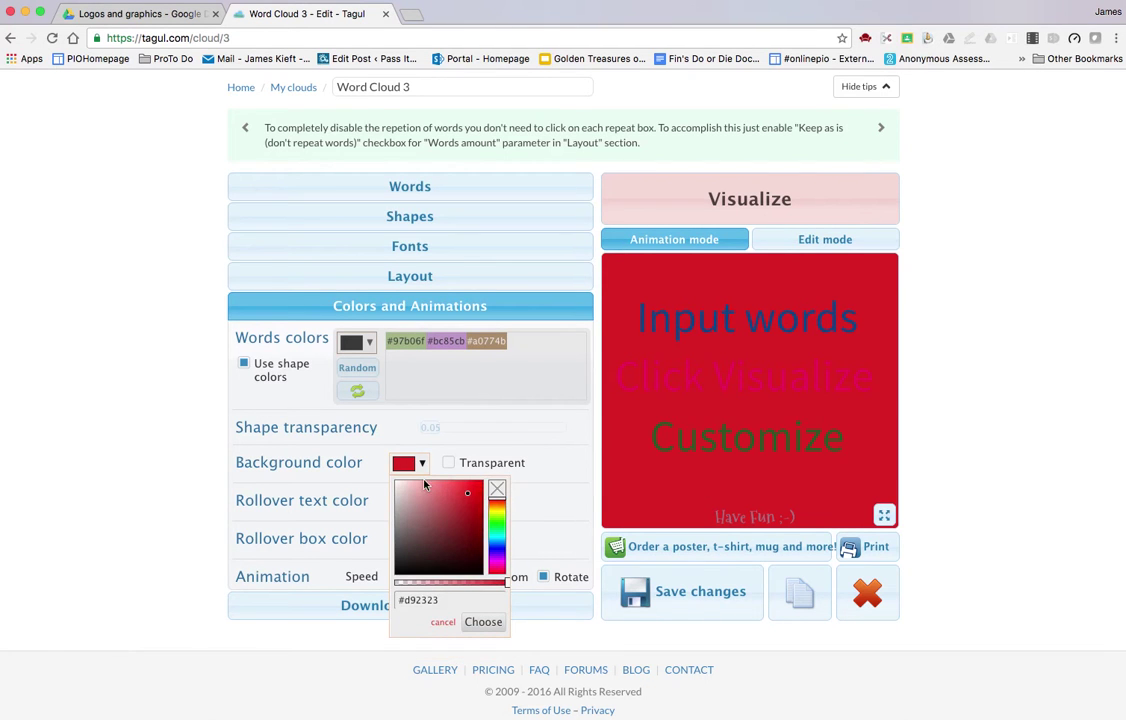
pyautogui.click(498, 489)
pyautogui.click(548, 491)
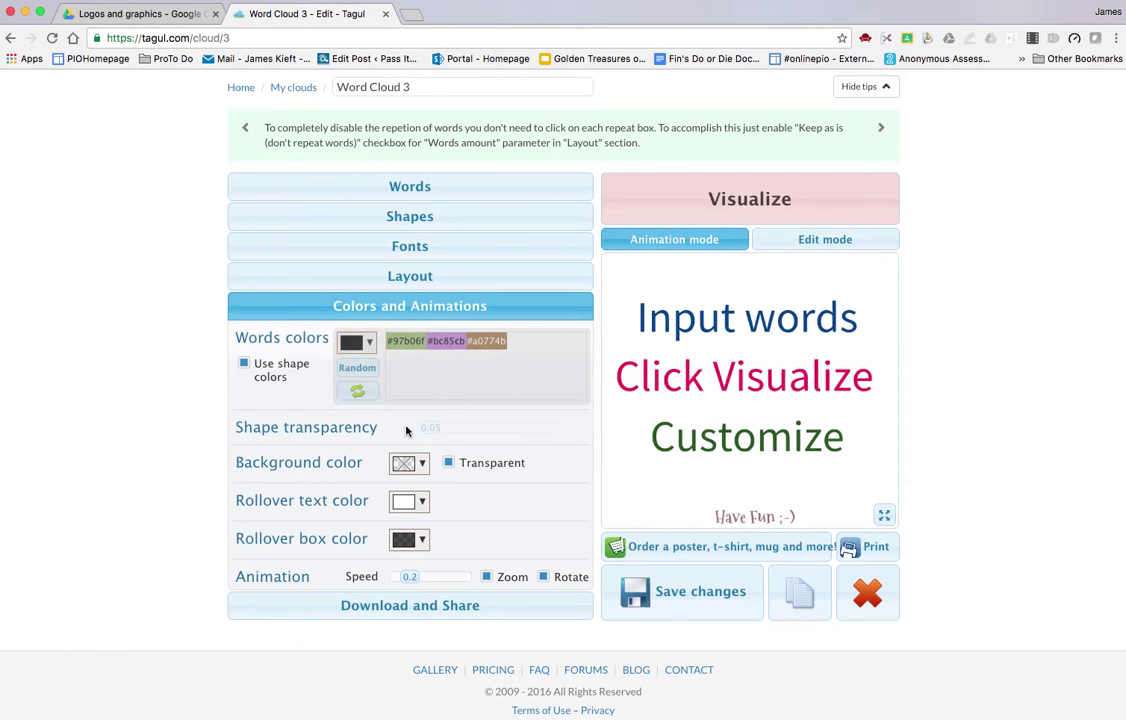
# Visualize the cloud so blue words render inside the dancing-figure shape
pyautogui.click(677, 201)
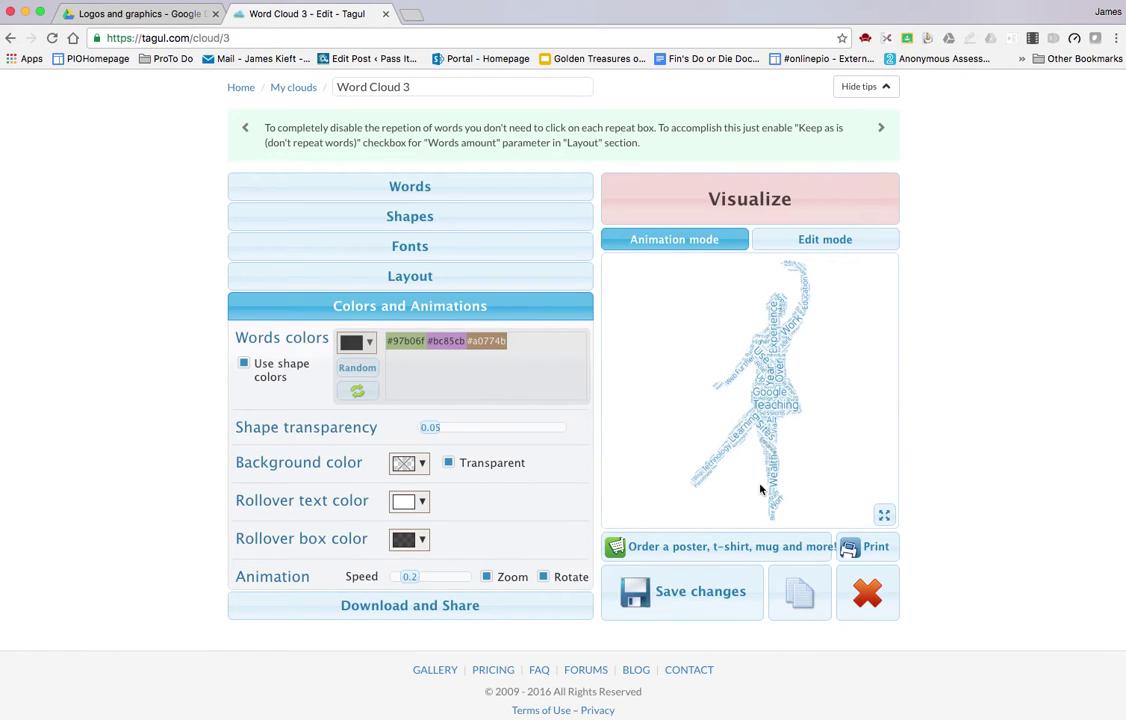
pyautogui.click(499, 607)
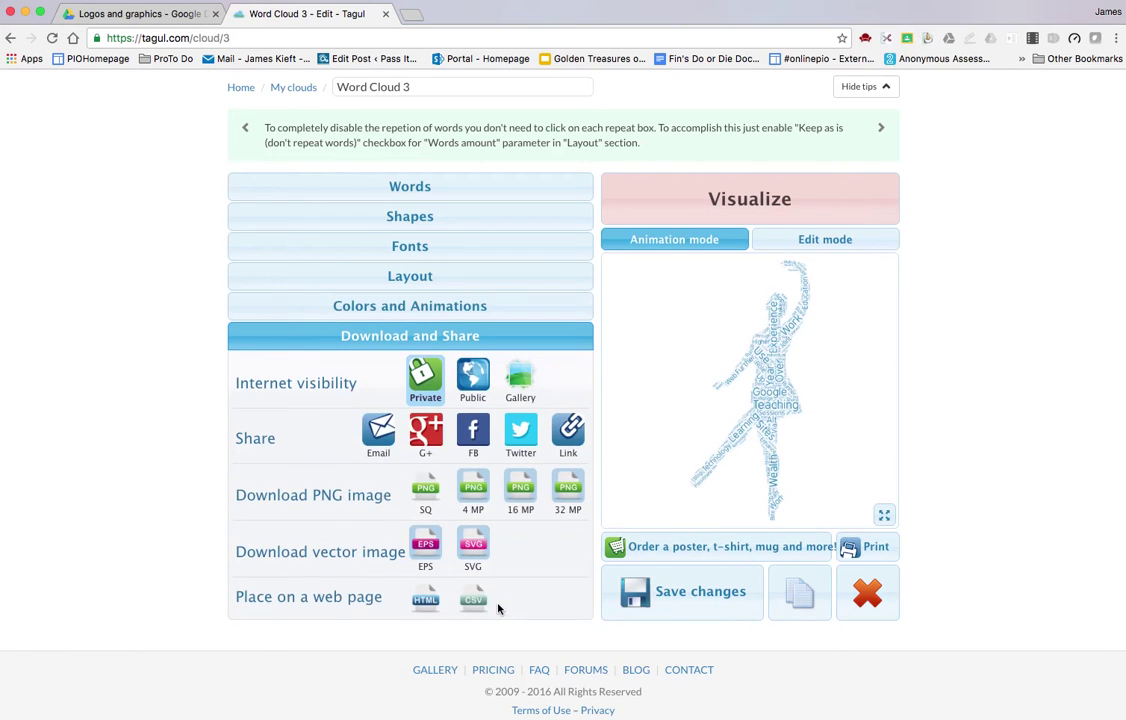
# Try the premium-only 4 MP PNG download, view the pricing plans, then dismiss the notice
pyautogui.click(481, 496)
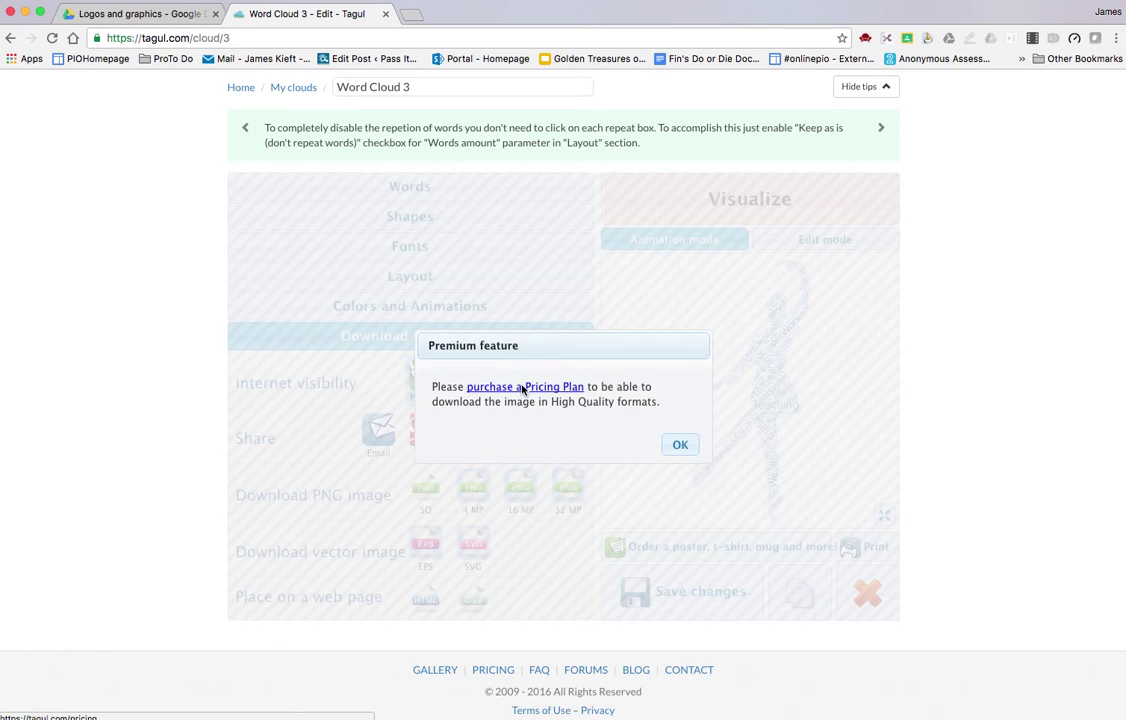
pyautogui.click(468, 387)
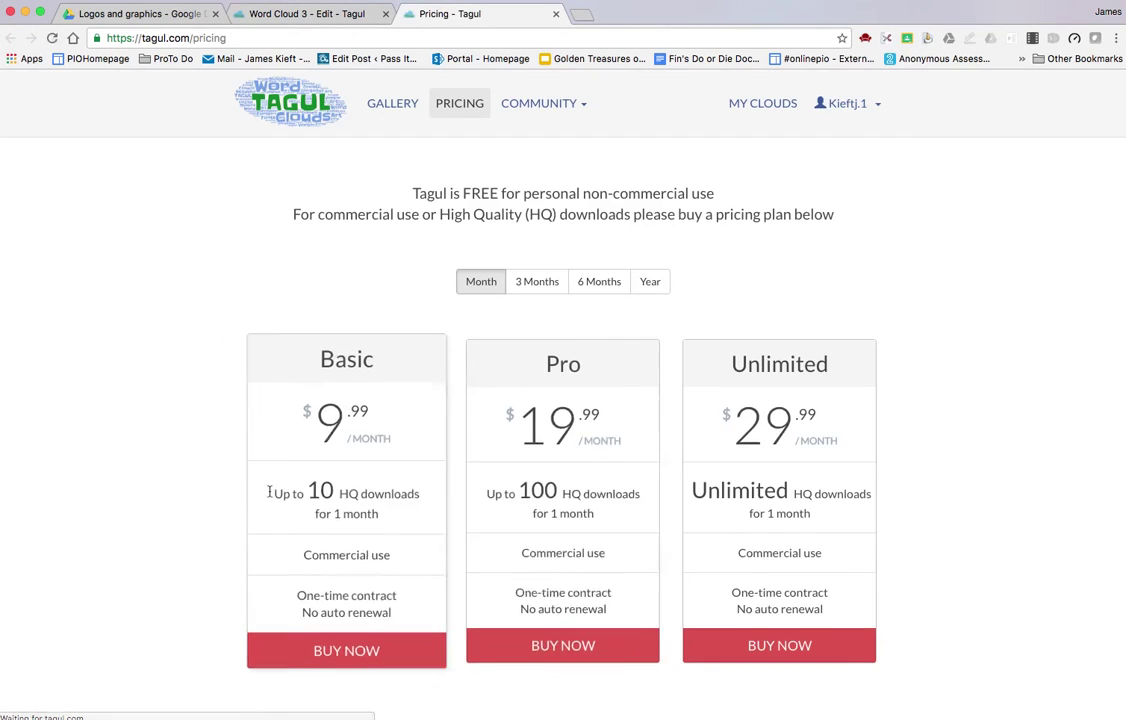
pyautogui.click(291, 14)
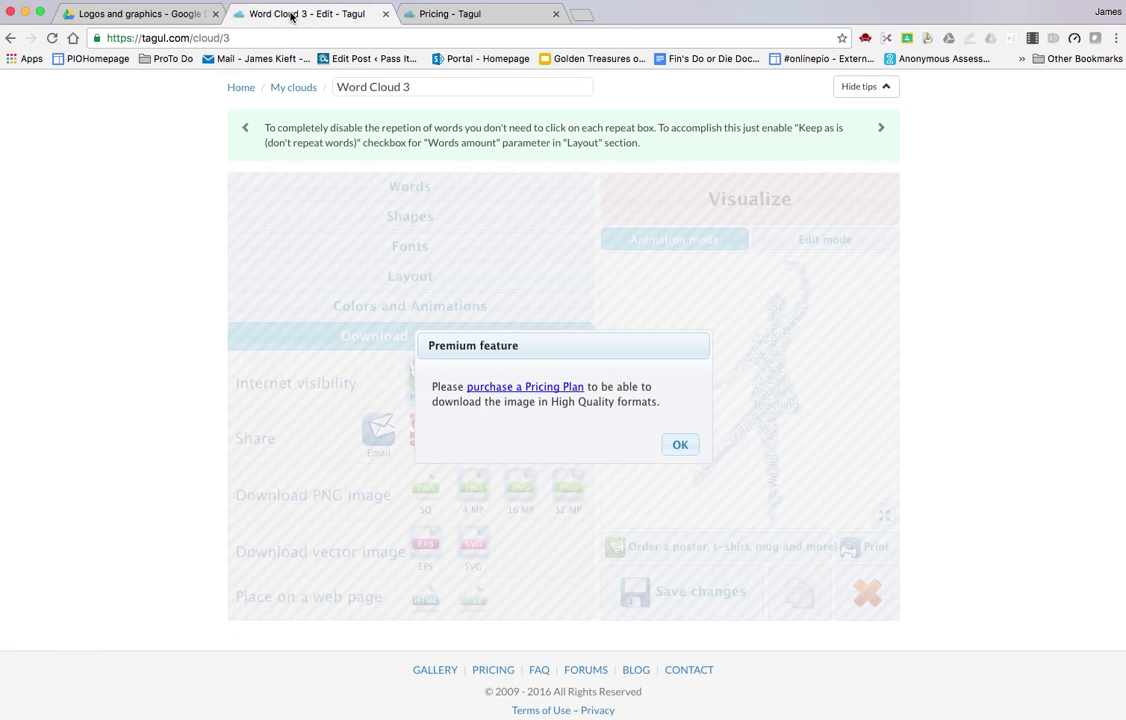
pyautogui.click(673, 447)
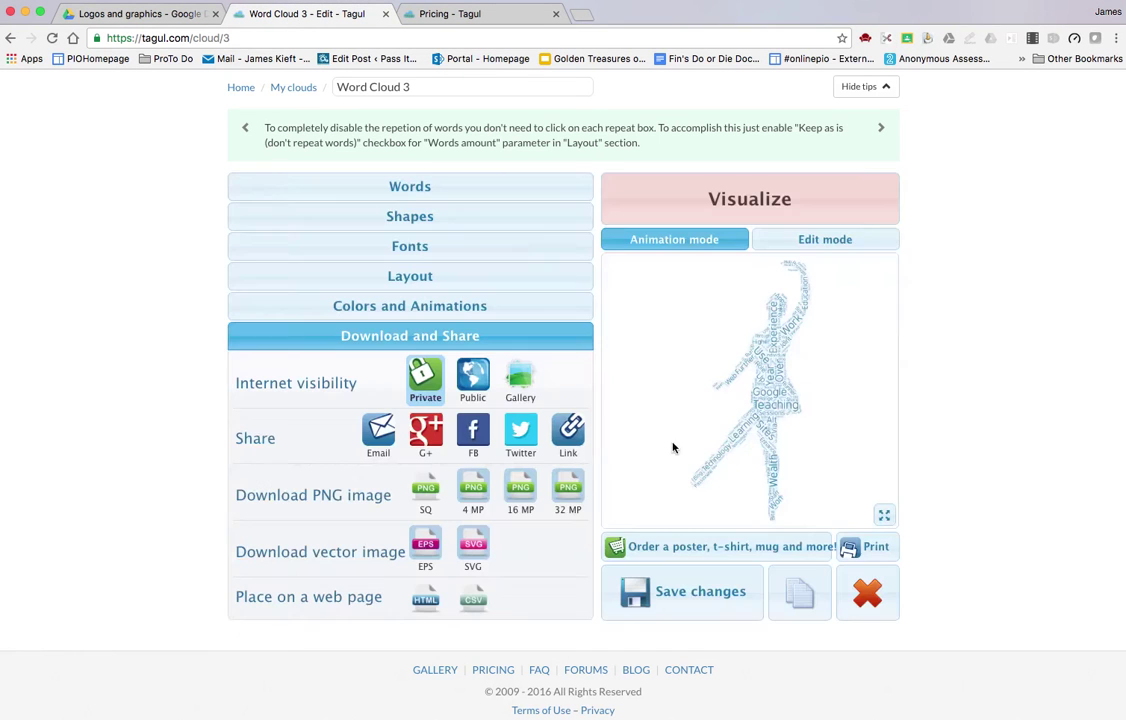
# Save Word Cloud 3 as an SQ PNG, change it to Public, and open its share link
pyautogui.click(428, 485)
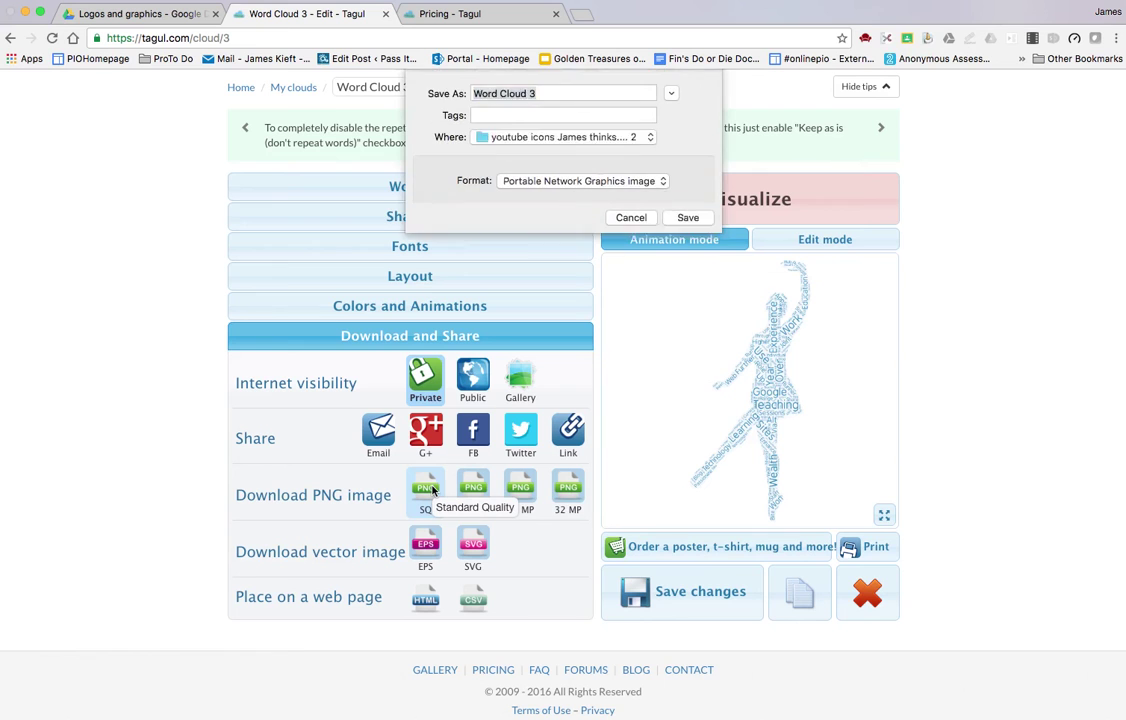
pyautogui.click(697, 223)
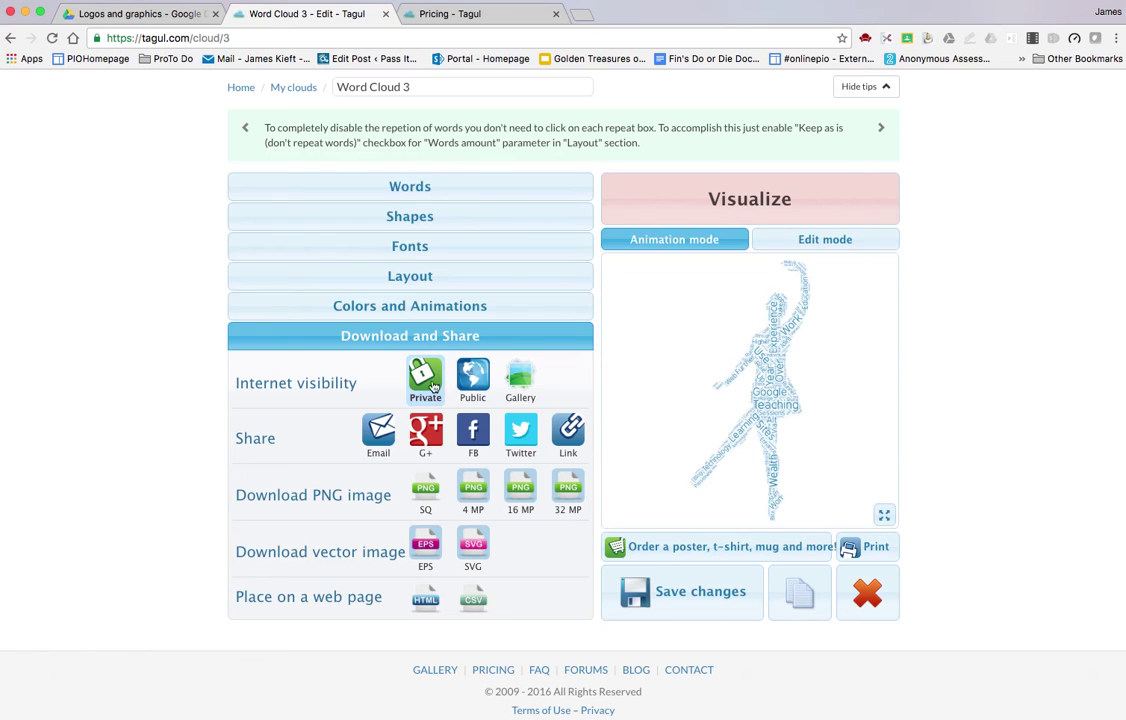
pyautogui.click(473, 378)
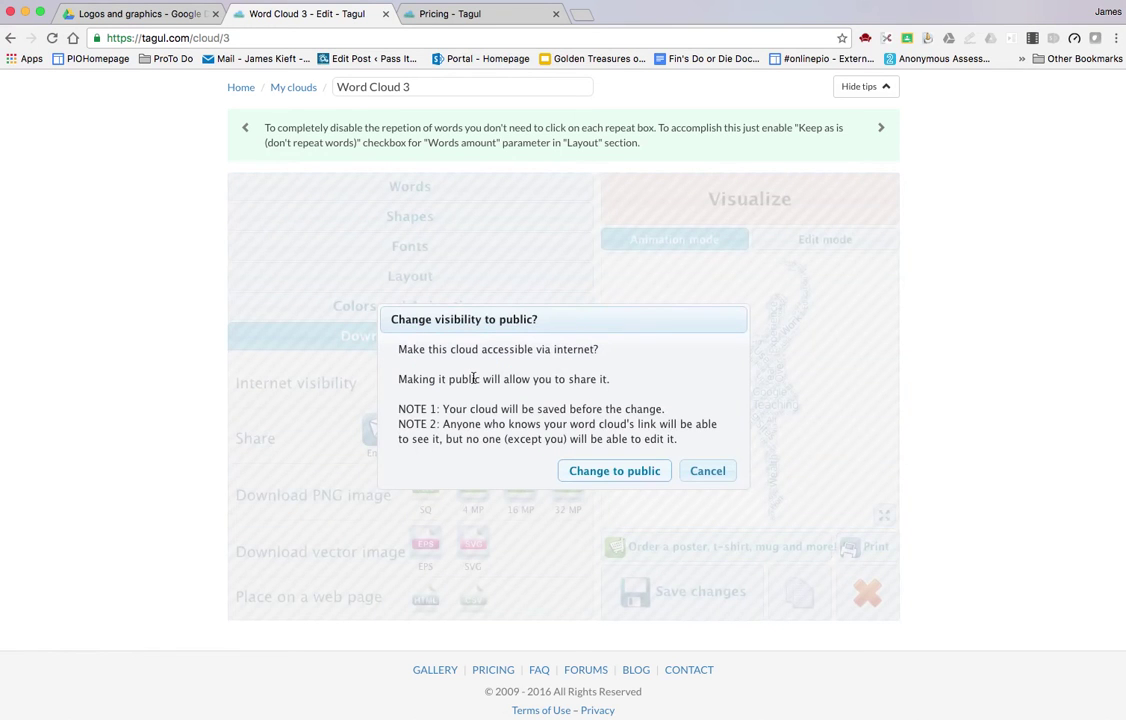
pyautogui.click(645, 472)
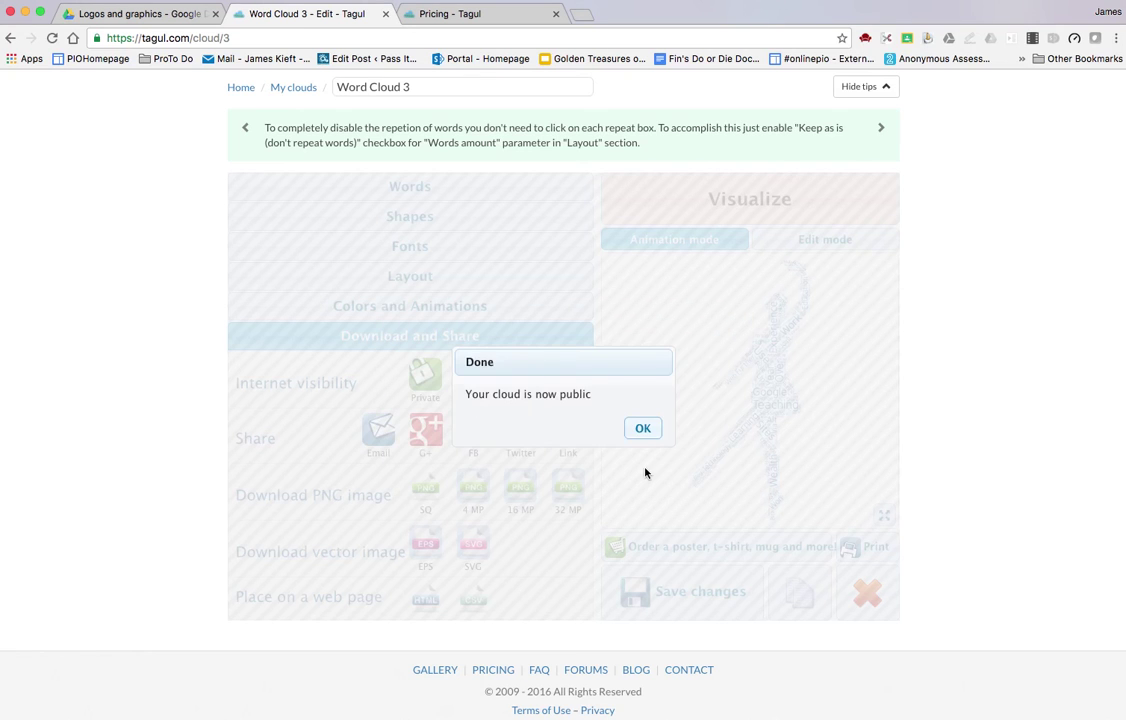
pyautogui.click(643, 430)
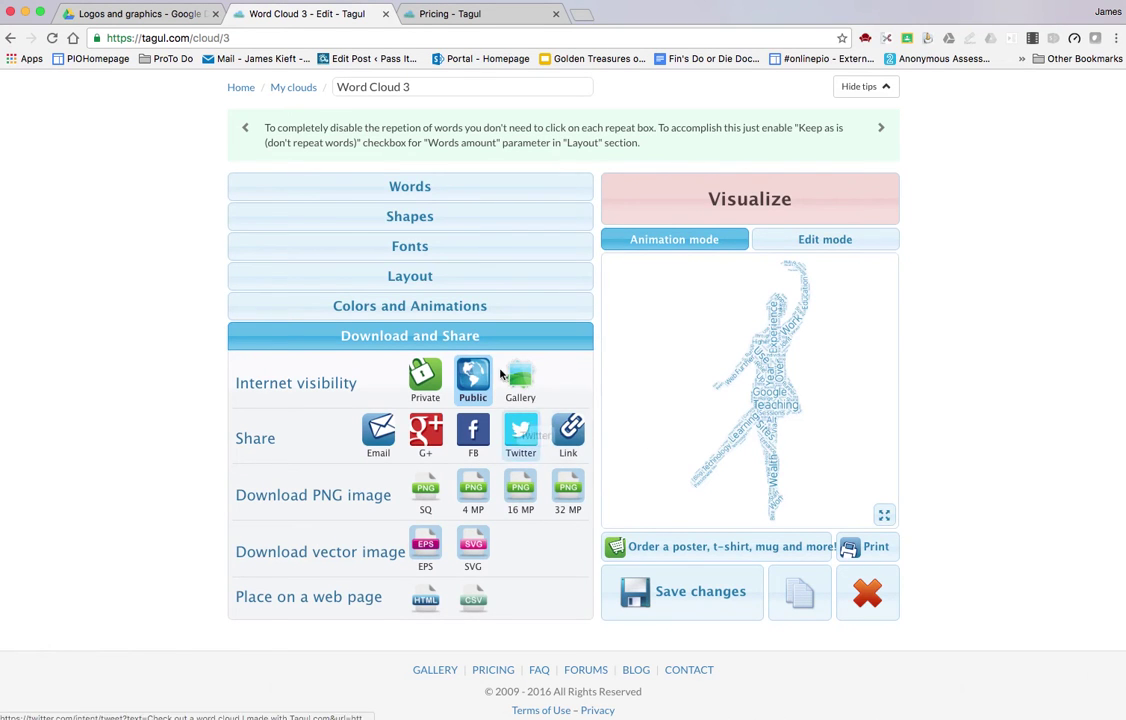
pyautogui.click(573, 437)
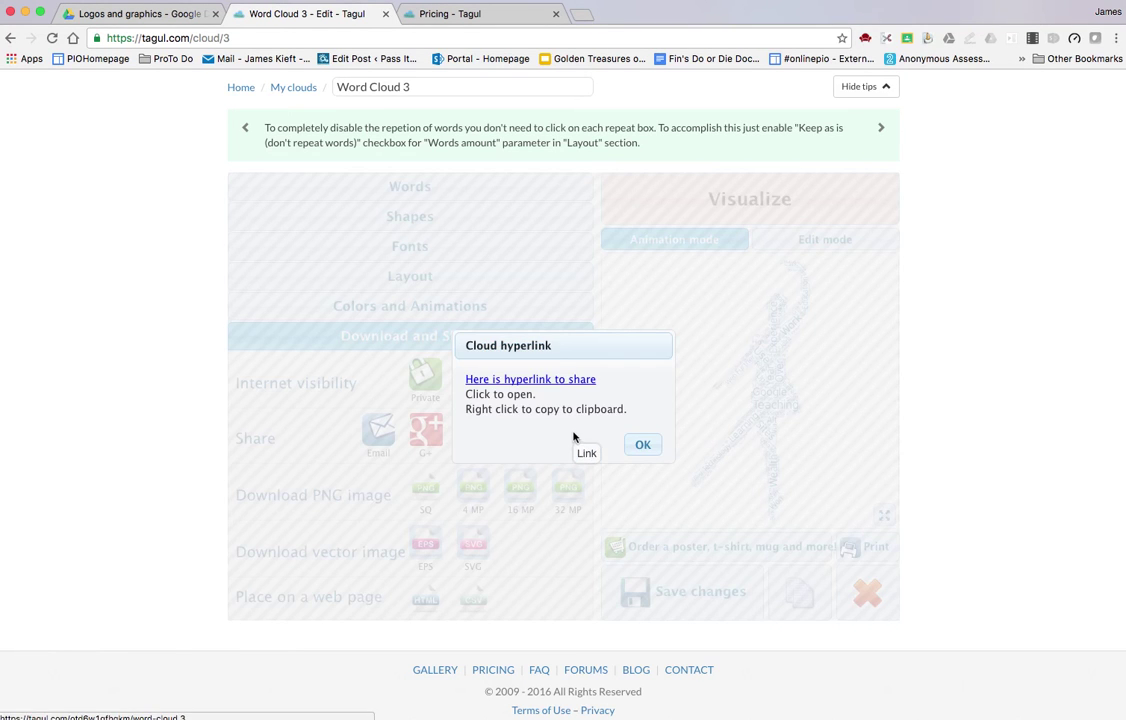
pyautogui.click(550, 380)
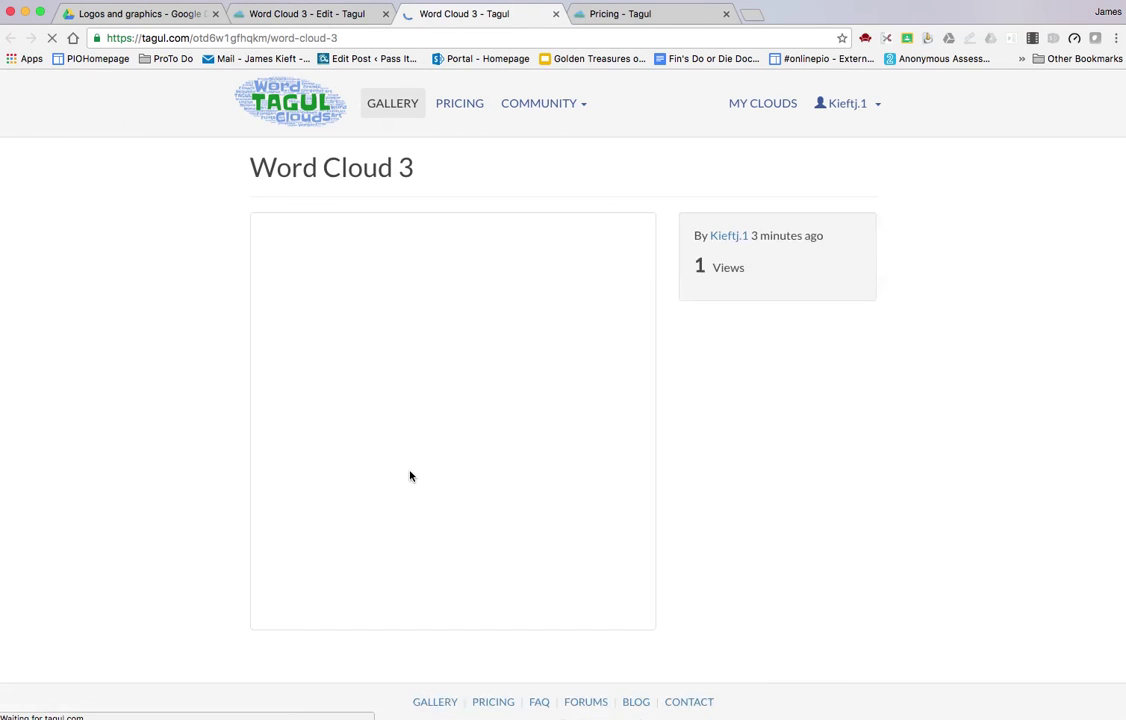